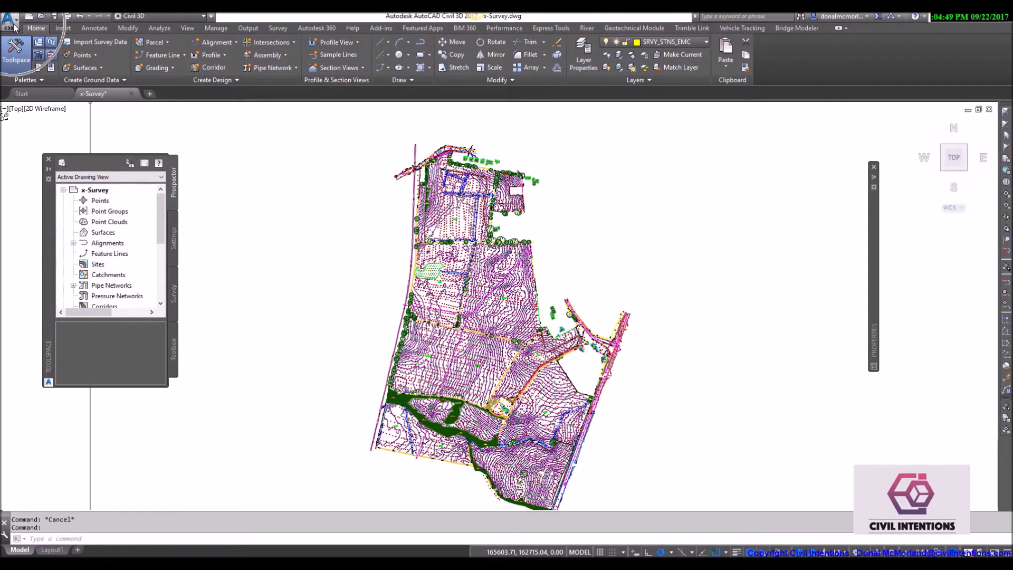
Step: Create a new drawing from the "_autocad civil 3d 2017 ukie.dwt" template
{"action": "left_click", "coordinate": [9, 21]}
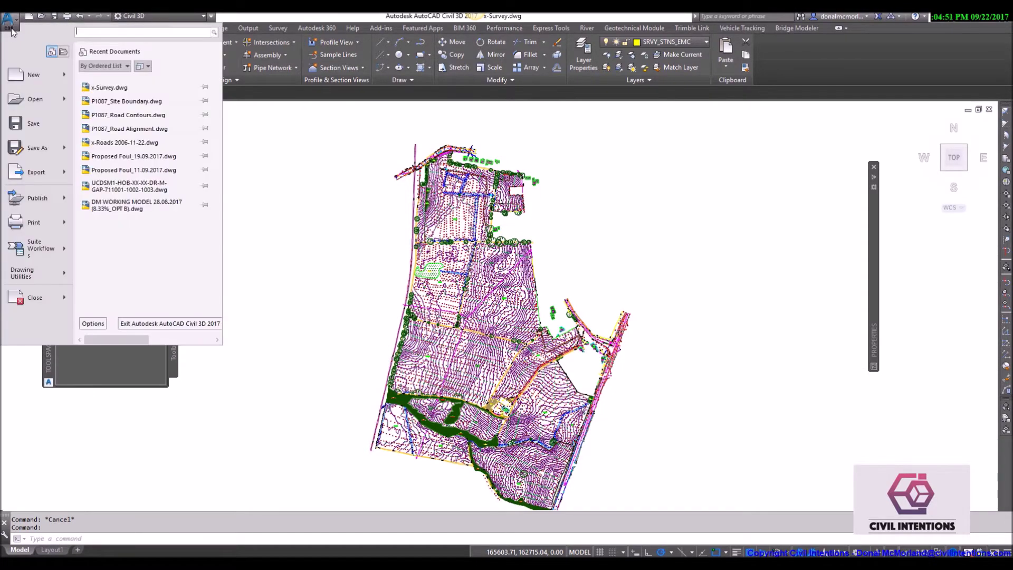
{"action": "left_click", "coordinate": [24, 75]}
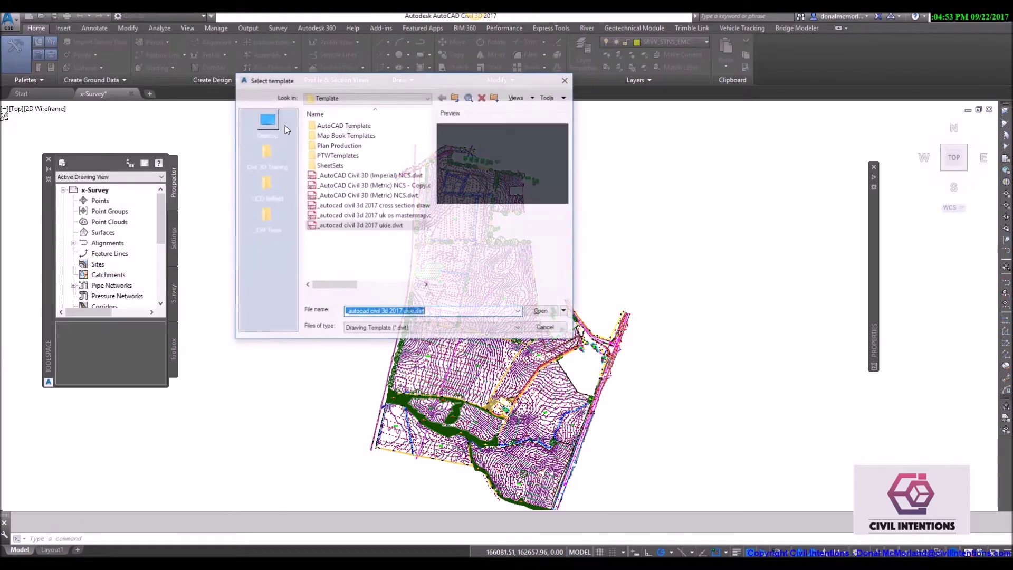
{"action": "left_click", "coordinate": [541, 312]}
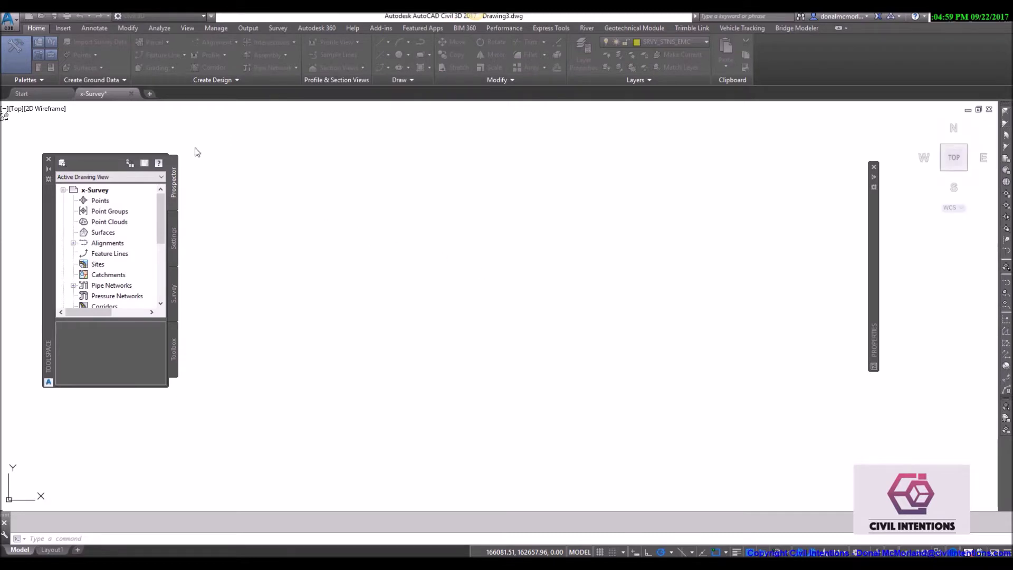
Step: Return to the x-Survey drawing, select all of its objects and copy them to the clipboard
{"action": "left_click", "coordinate": [94, 94]}
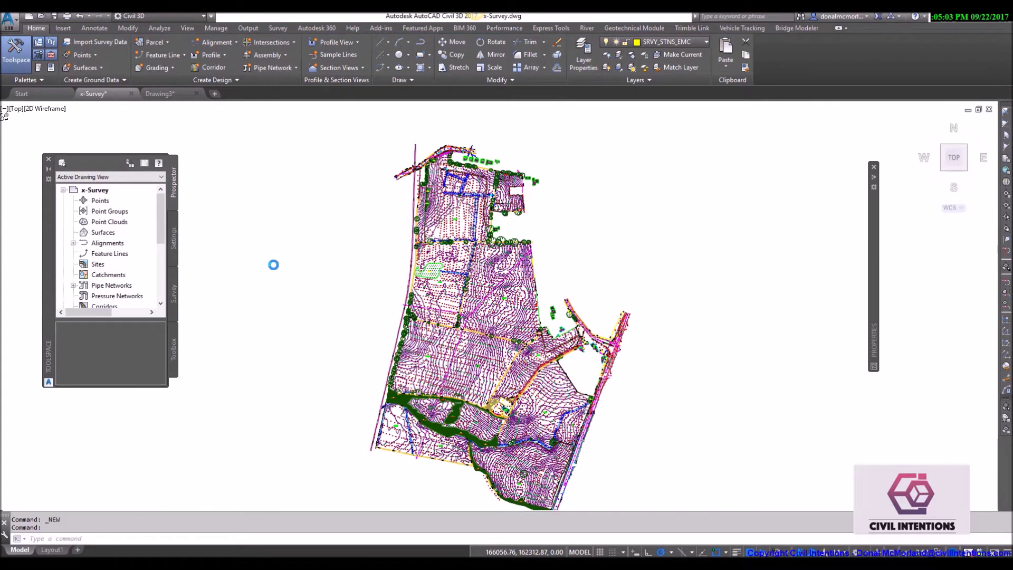
{"action": "key", "text": "ctrl+a"}
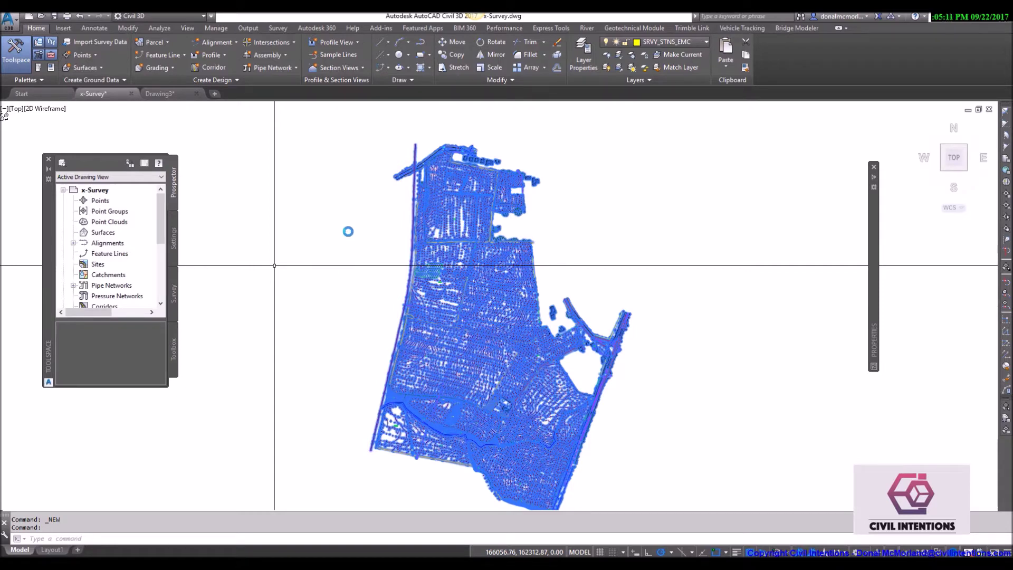
{"action": "left_click", "coordinate": [319, 303]}
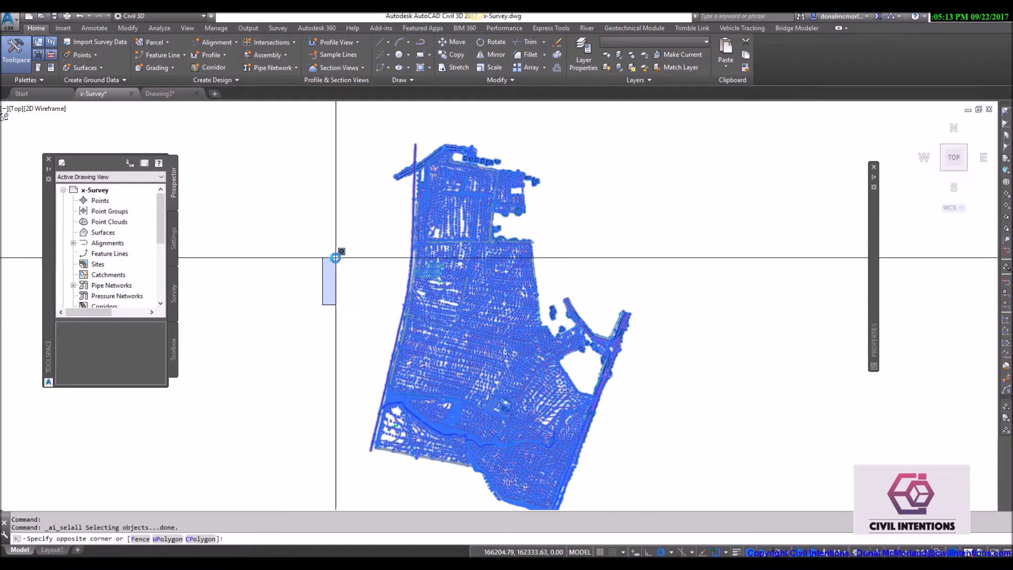
{"action": "left_click", "coordinate": [327, 284]}
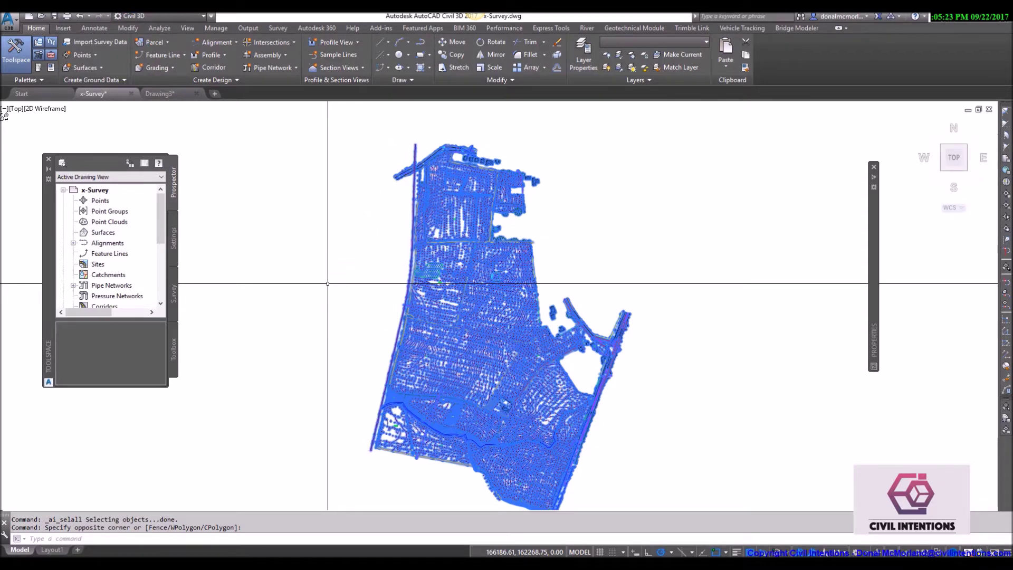
{"action": "key", "text": "ctrl+c"}
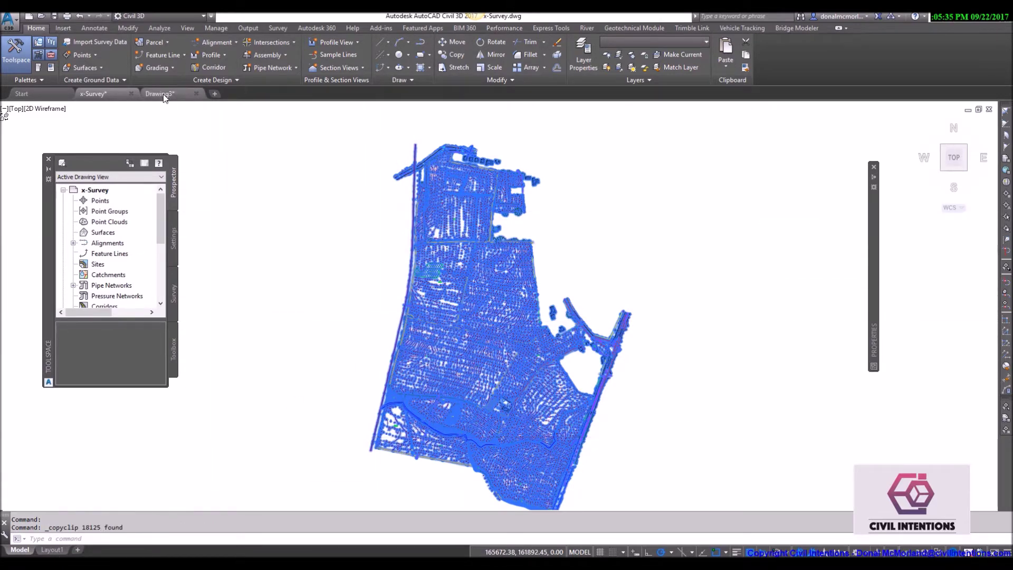
Step: Paste the copied survey into Drawing3 at its original coordinates and show the drawing's full extents
{"action": "left_click", "coordinate": [161, 94]}
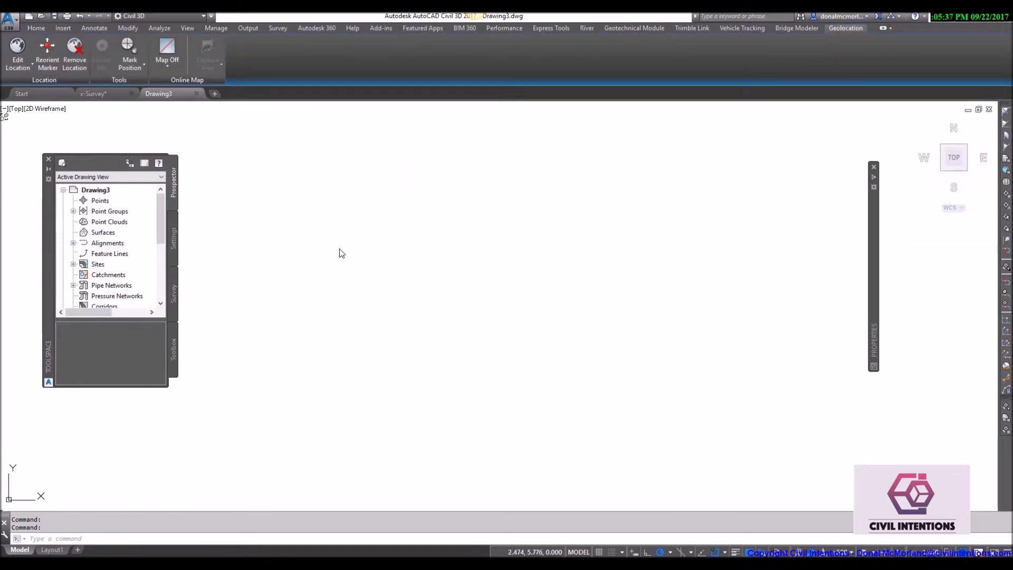
{"action": "right_click", "coordinate": [339, 249]}
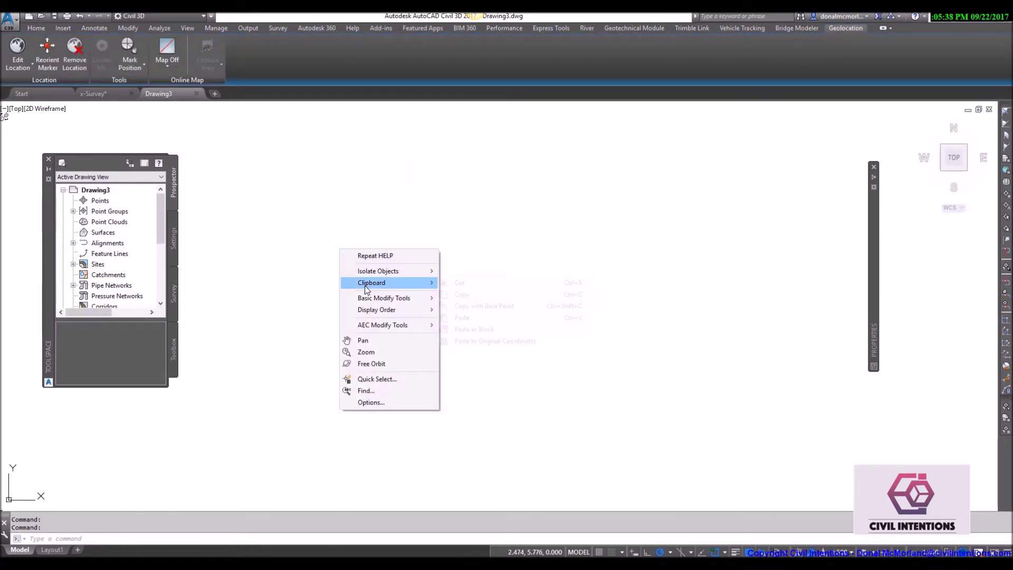
{"action": "mouse_move", "coordinate": [371, 283]}
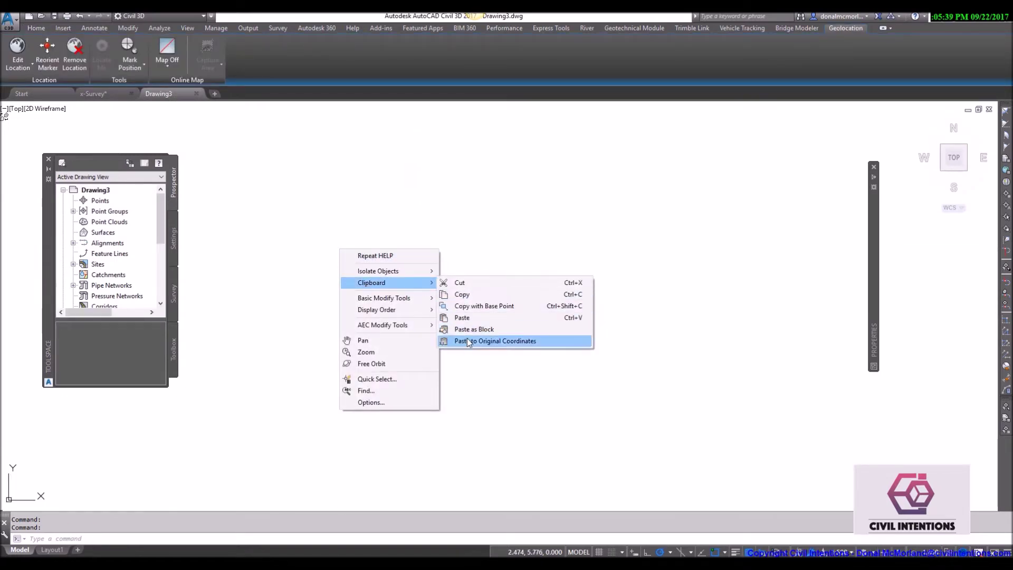
{"action": "left_click", "coordinate": [468, 341]}
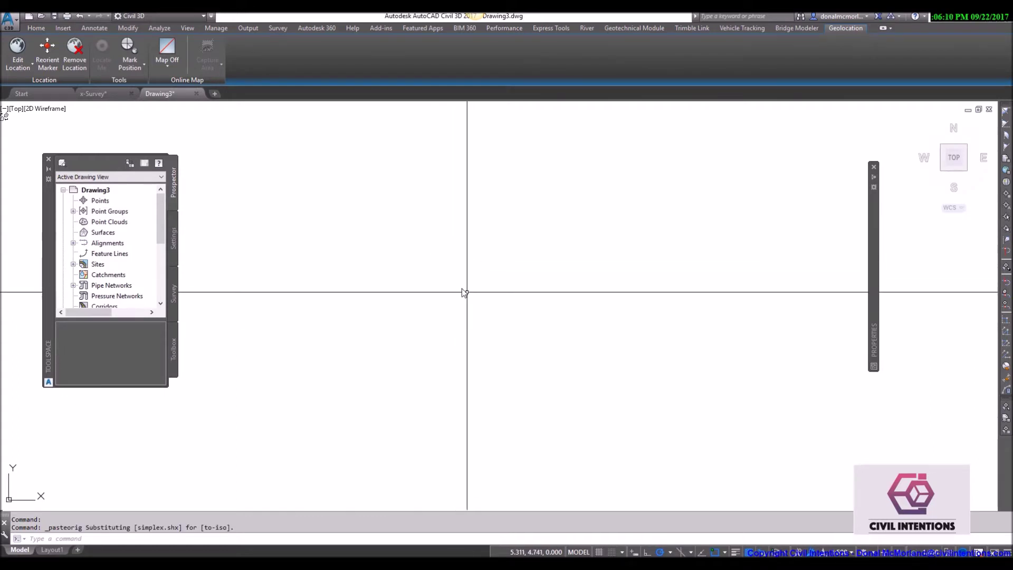
{"action": "middle_click", "coordinate": [409, 276]}
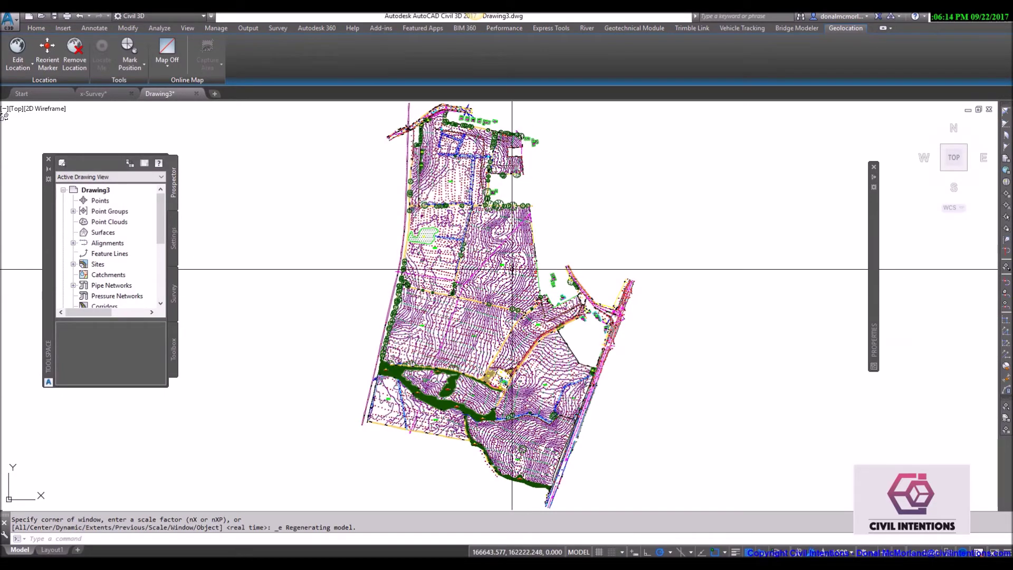
Step: Freeze the layer of the overhead power lines crossing the field by picking one of the lines
{"action": "scroll", "coordinate": [486, 295], "scroll_direction": "up", "scroll_amount": 5}
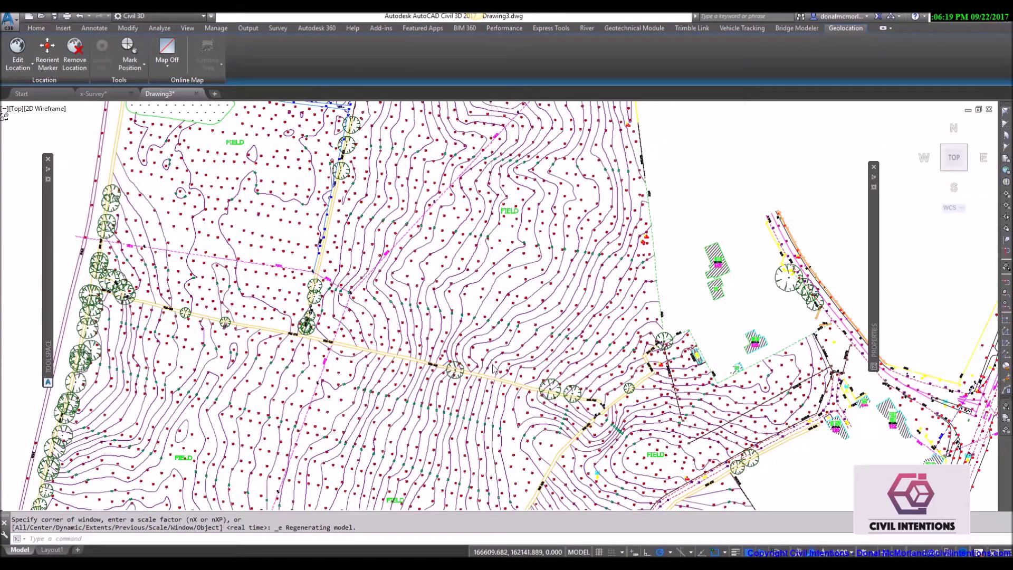
{"action": "scroll", "coordinate": [469, 321], "scroll_direction": "down", "scroll_amount": 3}
{"action": "scroll", "coordinate": [469, 286], "scroll_direction": "up", "scroll_amount": 5}
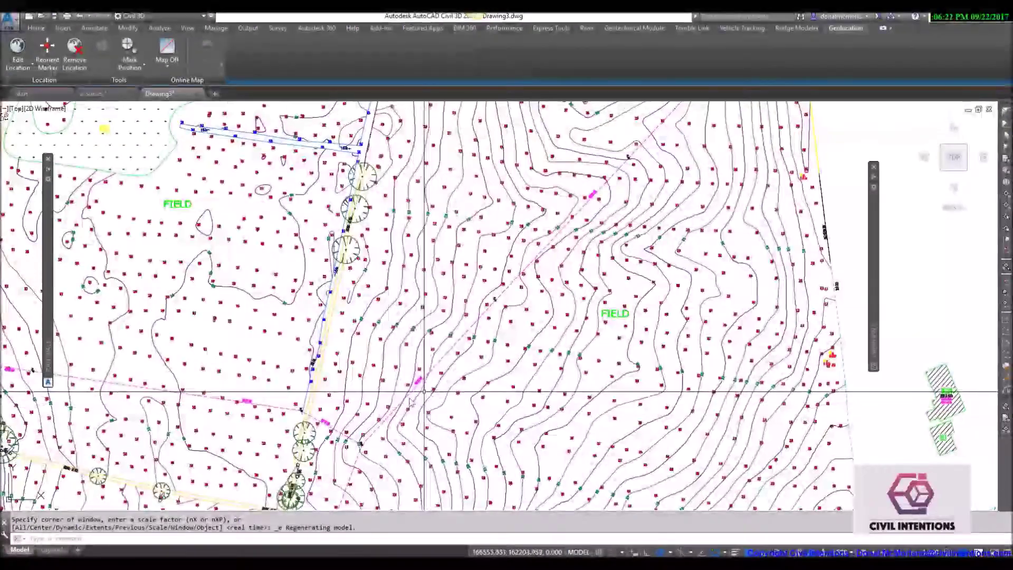
{"action": "scroll", "coordinate": [422, 393], "scroll_direction": "up", "scroll_amount": 5}
{"action": "mouse_move", "coordinate": [445, 334]}
{"action": "middle_mouse_down"}
{"action": "mouse_move", "coordinate": [522, 321]}
{"action": "mouse_move", "coordinate": [527, 303]}
{"action": "middle_mouse_up"}
{"action": "key", "text": "ctrl"}
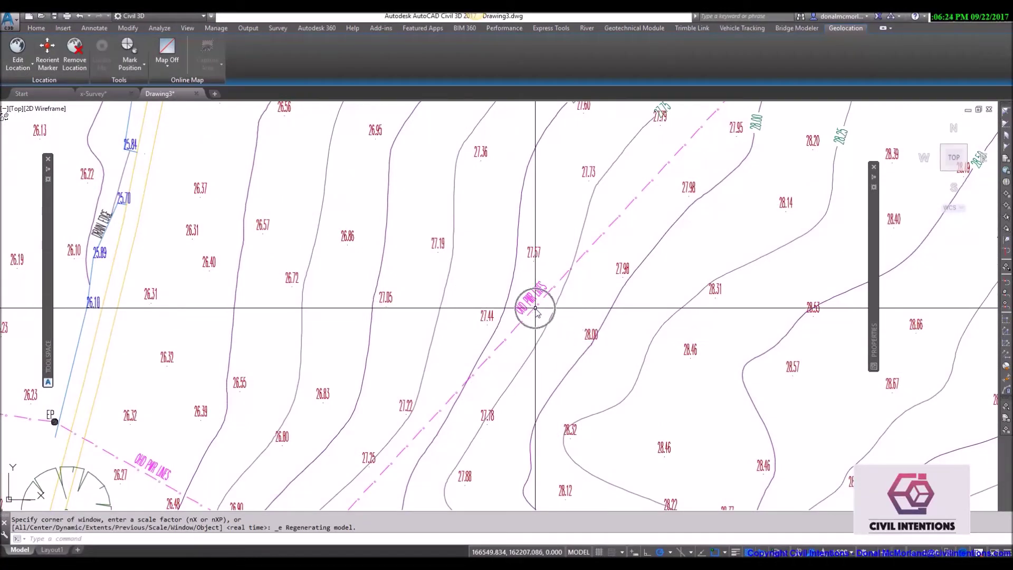
{"action": "left_click", "coordinate": [36, 28]}
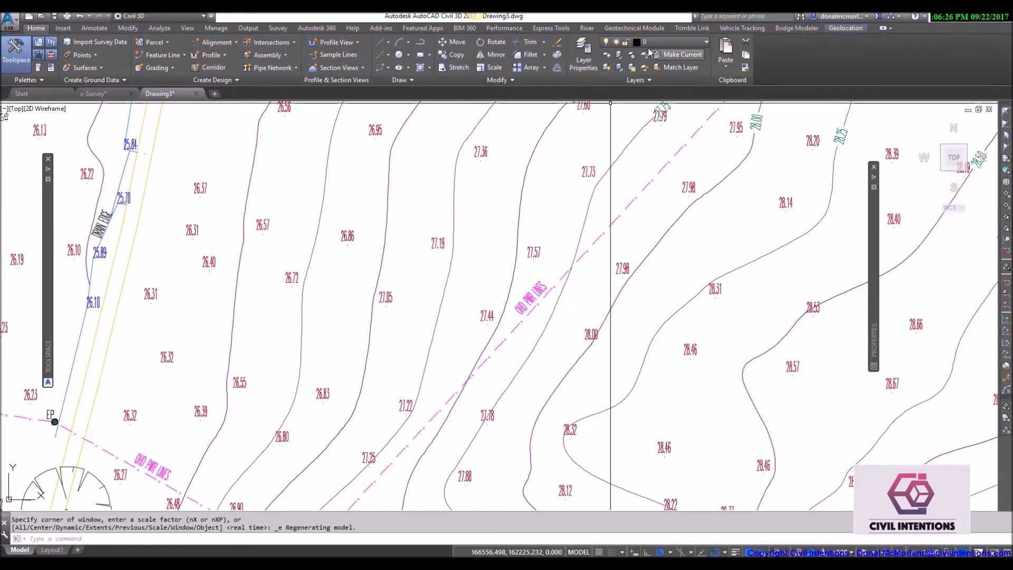
{"action": "left_click", "coordinate": [633, 55]}
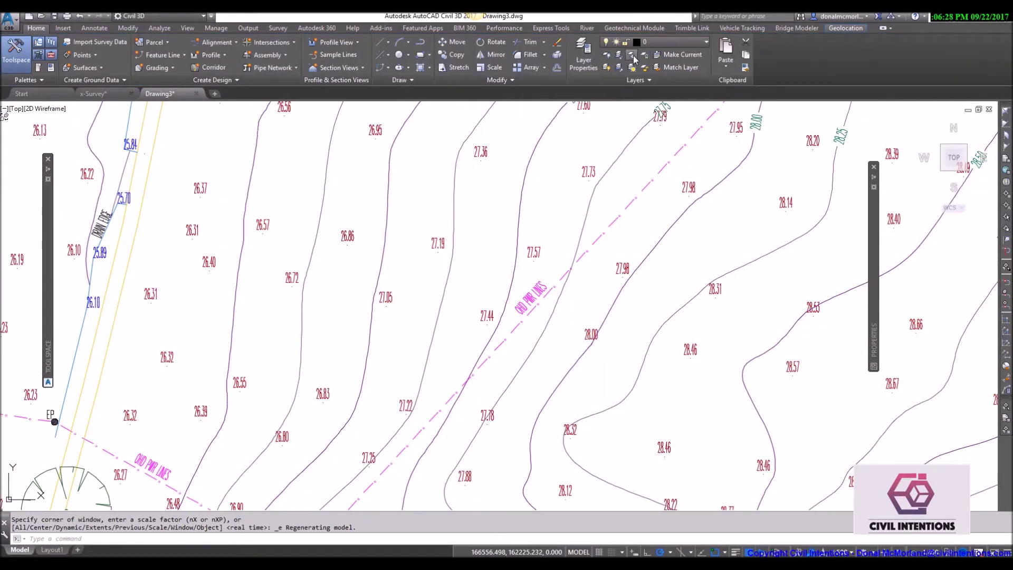
{"action": "left_click", "coordinate": [648, 186]}
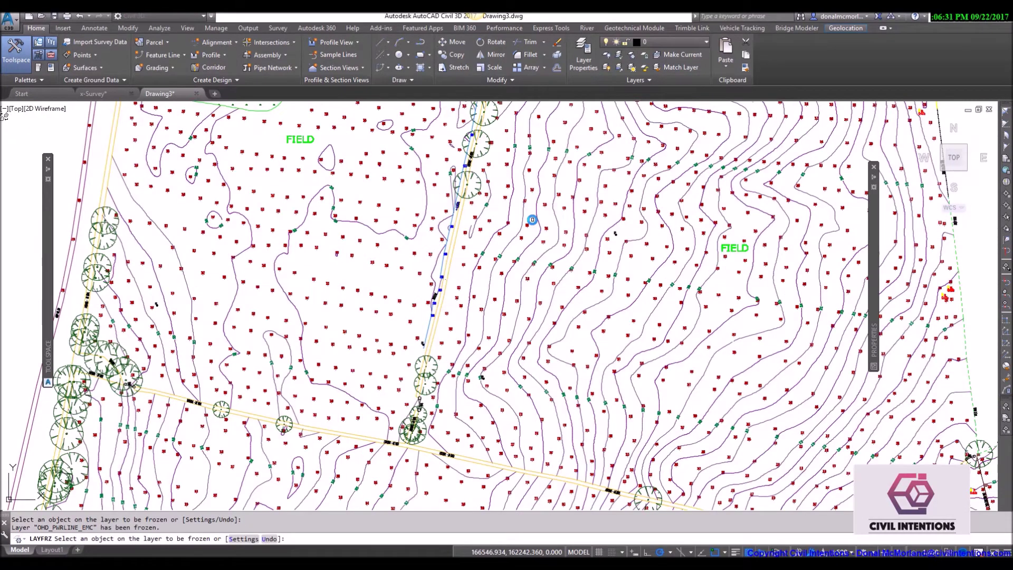
Step: Freeze the overhead telephone line, foul sewer and road marking layers by picking objects on the road beside the northern dwellings
{"action": "middle_click_drag", "start_coordinate": [532, 220], "coordinate": [511, 369]}
{"action": "scroll", "coordinate": [511, 367], "scroll_direction": "down", "scroll_amount": 6}
{"action": "scroll", "coordinate": [505, 235], "scroll_direction": "up", "scroll_amount": 3}
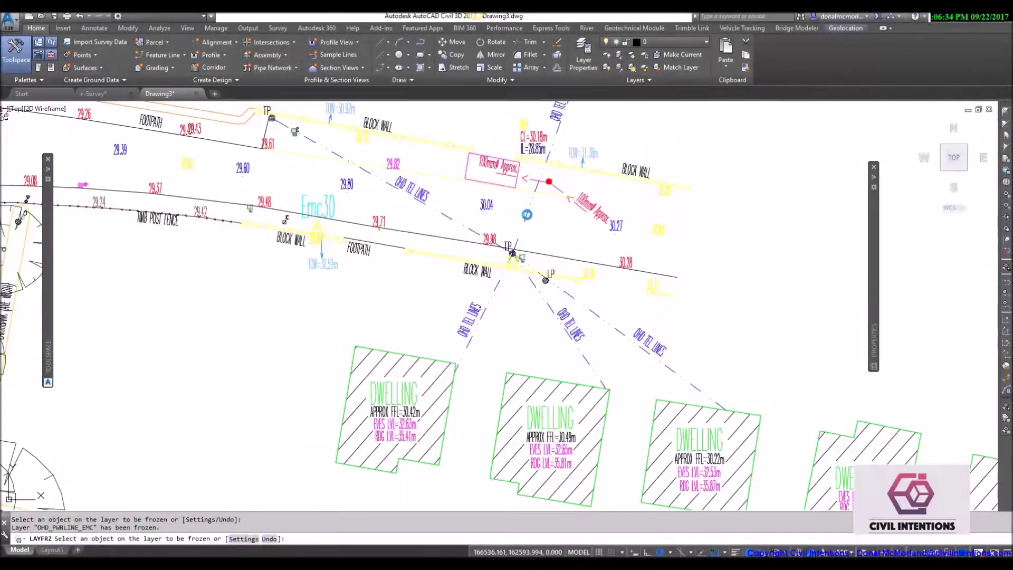
{"action": "left_click", "coordinate": [556, 189]}
{"action": "scroll", "coordinate": [529, 195], "scroll_direction": "down", "scroll_amount": 2}
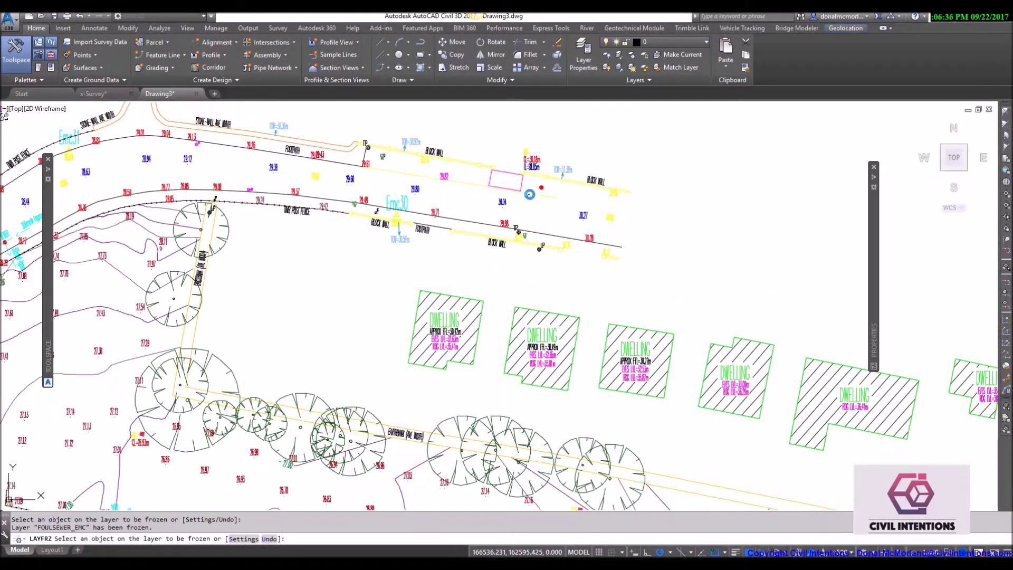
{"action": "left_click", "coordinate": [522, 182]}
{"action": "scroll", "coordinate": [538, 190], "scroll_direction": "down", "scroll_amount": 6}
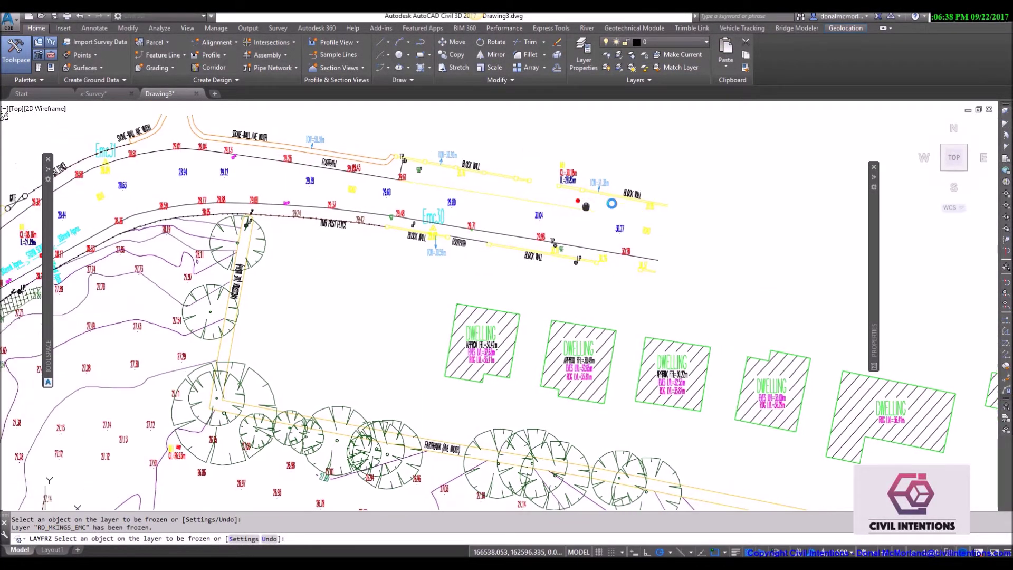
Step: Freeze the contour line and contour label layers by picking objects in the northern field
{"action": "scroll", "coordinate": [407, 282], "scroll_direction": "up", "scroll_amount": 2}
{"action": "scroll", "coordinate": [407, 282], "scroll_direction": "up", "scroll_amount": 2}
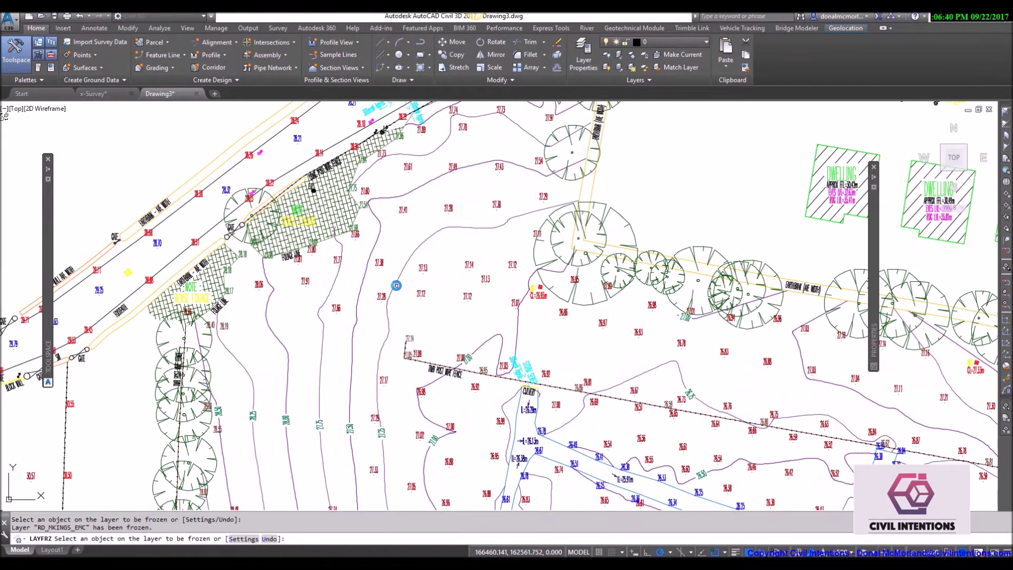
{"action": "left_click", "coordinate": [394, 284]}
{"action": "left_click", "coordinate": [361, 283]}
Step: Look over the rest of the site for remaining layers to freeze, and end the layer freeze command
{"action": "scroll", "coordinate": [440, 411], "scroll_direction": "down", "scroll_amount": 5}
{"action": "middle_click_drag", "start_coordinate": [559, 464], "coordinate": [434, 265]}
{"action": "middle_click_drag", "start_coordinate": [617, 376], "coordinate": [538, 220]}
{"action": "middle_click_drag", "start_coordinate": [519, 450], "coordinate": [495, 219]}
{"action": "middle_click_drag", "start_coordinate": [624, 414], "coordinate": [556, 167]}
{"action": "scroll", "coordinate": [591, 338], "scroll_direction": "down", "scroll_amount": 5}
{"action": "middle_click_drag", "start_coordinate": [629, 423], "coordinate": [567, 261]}
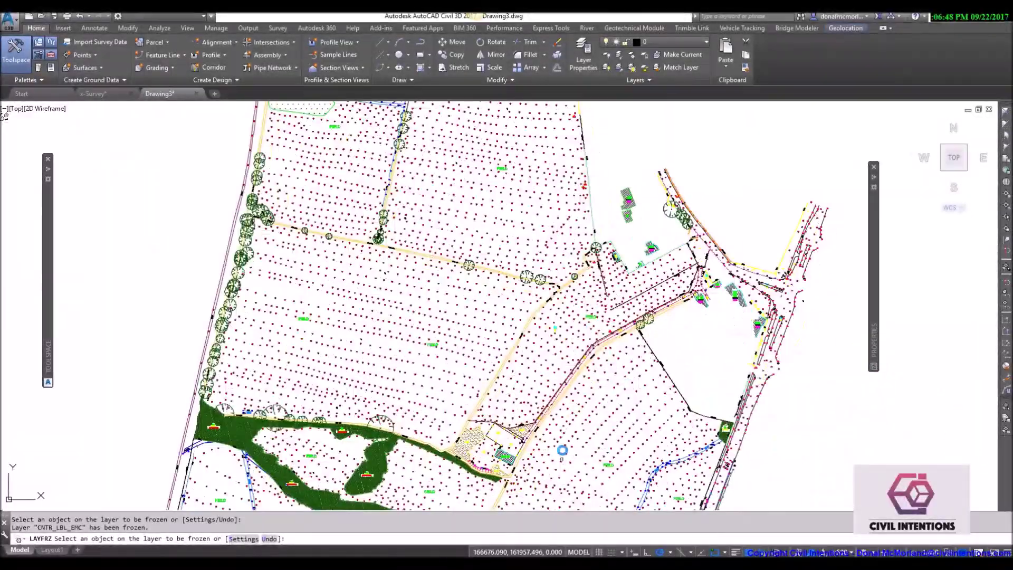
{"action": "middle_click_drag", "start_coordinate": [592, 421], "coordinate": [607, 158]}
{"action": "middle_click_drag", "start_coordinate": [630, 272], "coordinate": [623, 401]}
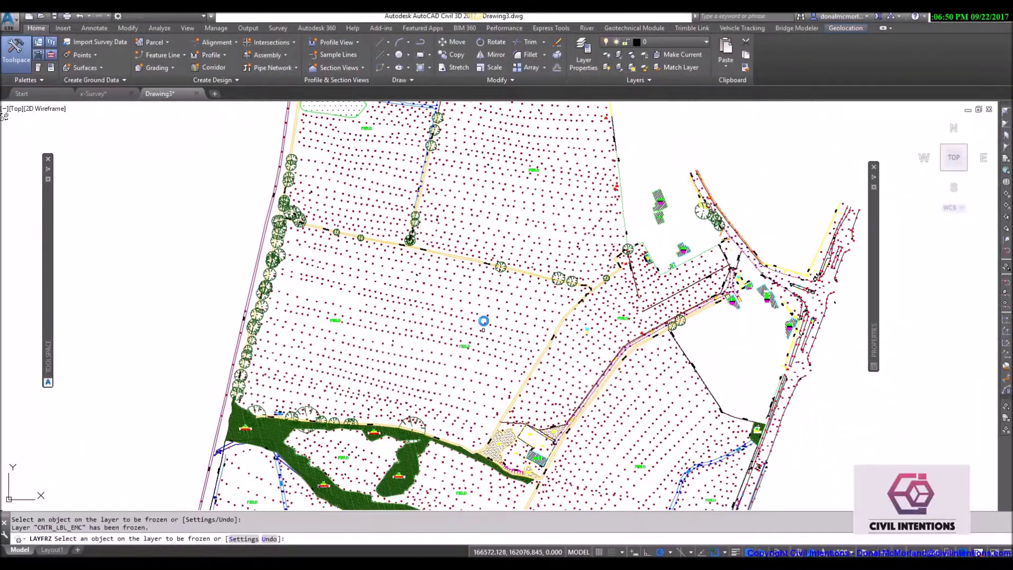
{"action": "key", "text": "Escape"}
{"action": "key", "text": "Escape"}
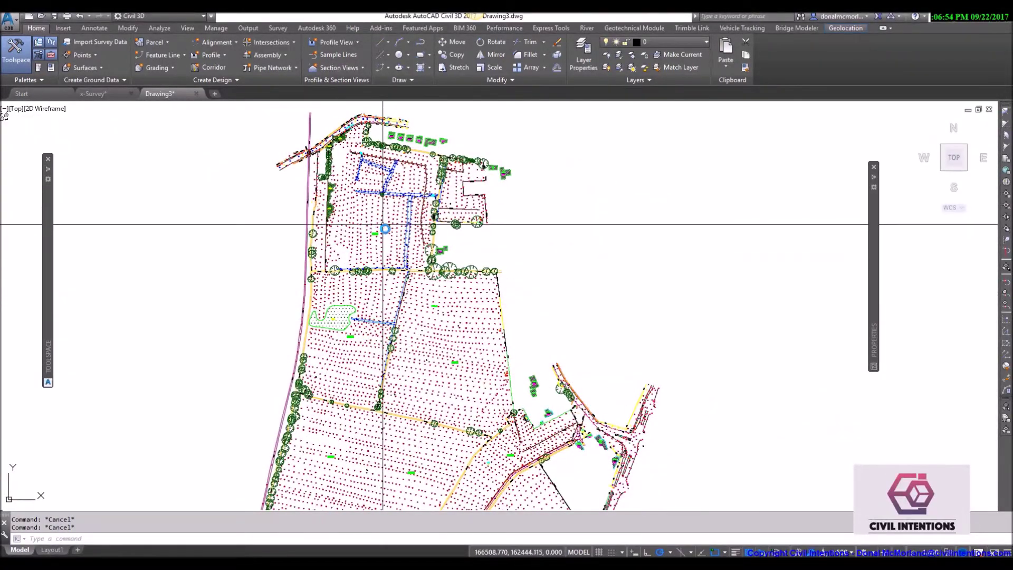
Step: Select the survey point at the 26.19 spot level and examine its object type and Z position, keeping its properties displayed
{"action": "scroll", "coordinate": [376, 229], "scroll_direction": "up", "scroll_amount": 10}
{"action": "scroll", "coordinate": [361, 258], "scroll_direction": "down", "scroll_amount": 4}
{"action": "scroll", "coordinate": [344, 271], "scroll_direction": "down", "scroll_amount": 6}
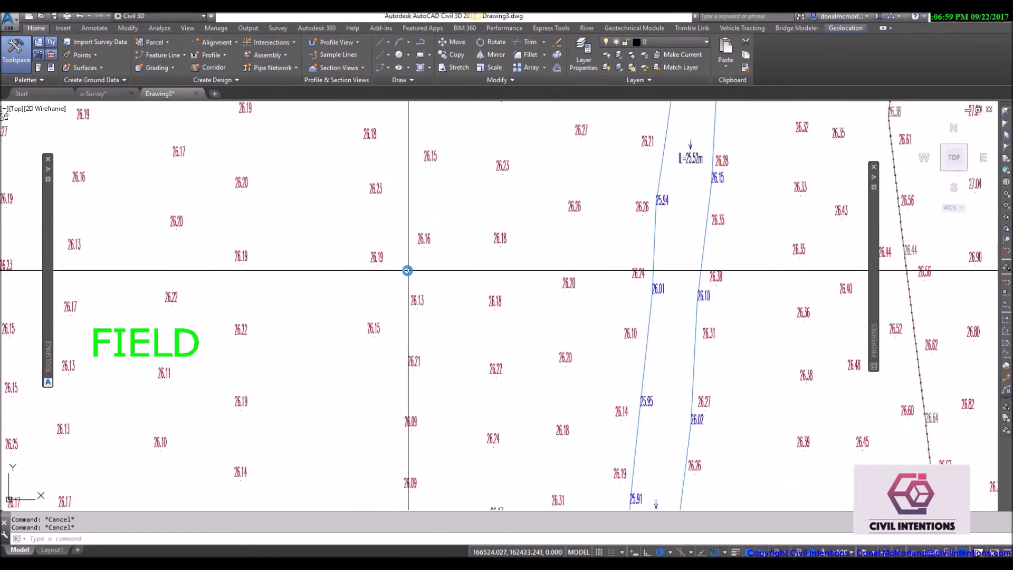
{"action": "scroll", "coordinate": [407, 272], "scroll_direction": "down", "scroll_amount": 1}
{"action": "scroll", "coordinate": [355, 330], "scroll_direction": "up", "scroll_amount": 6}
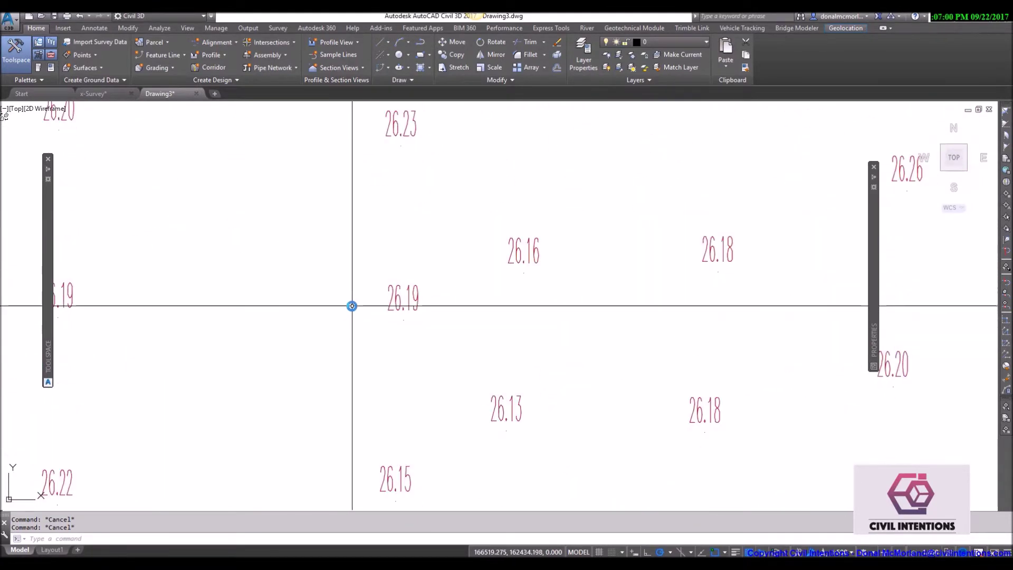
{"action": "left_click", "coordinate": [354, 301]}
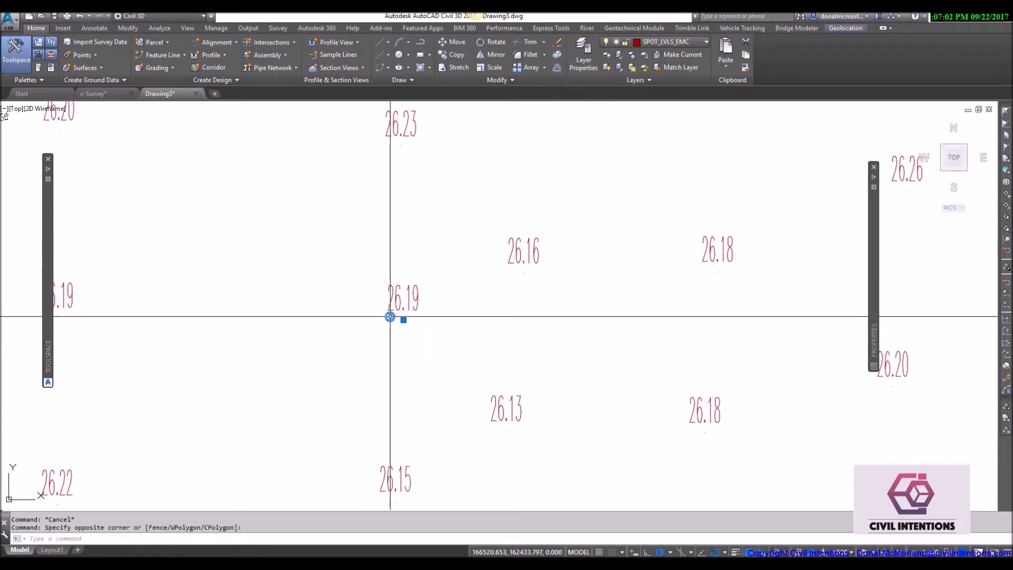
{"action": "mouse_move", "coordinate": [880, 212]}
{"action": "left_click_drag", "start_coordinate": [875, 184], "coordinate": [930, 226]}
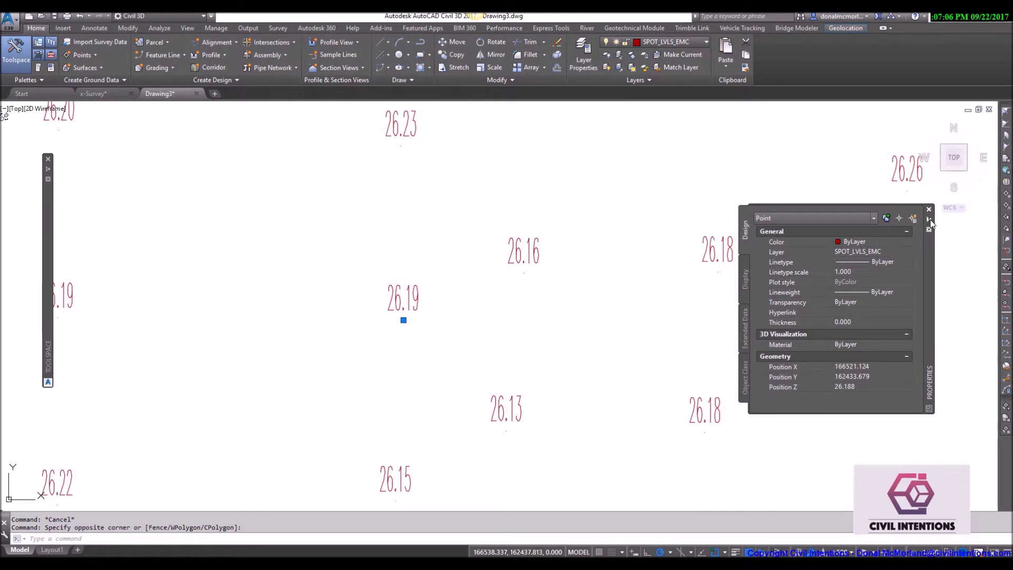
{"action": "left_click", "coordinate": [764, 218]}
{"action": "left_click", "coordinate": [850, 388]}
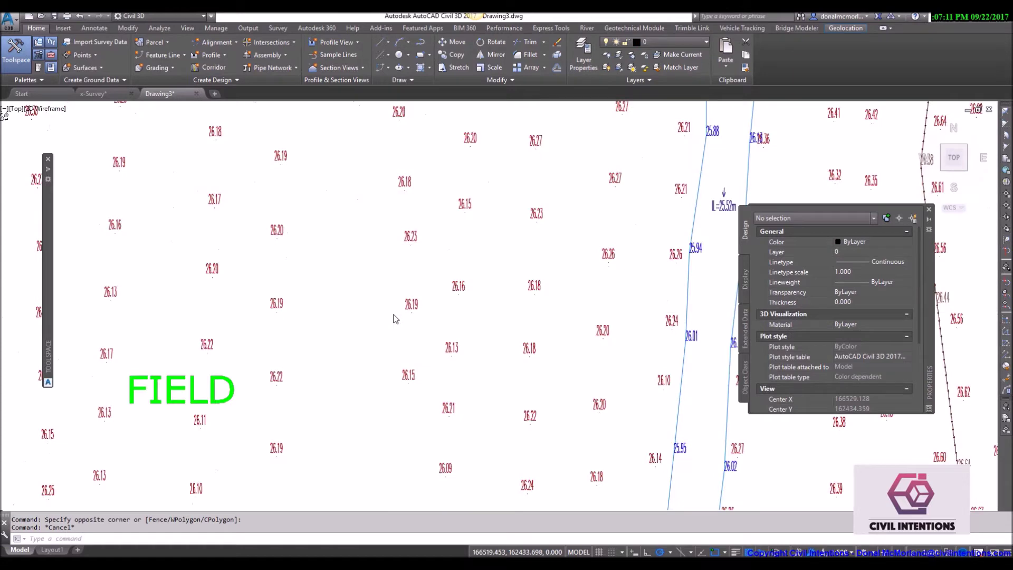
Step: Select the drain edge line between the 25.88 and 25.94 levels, examine its layer and Z elevation, and clear the selection
{"action": "scroll", "coordinate": [514, 272], "scroll_direction": "down", "scroll_amount": 3}
{"action": "scroll", "coordinate": [515, 271], "scroll_direction": "up", "scroll_amount": 3}
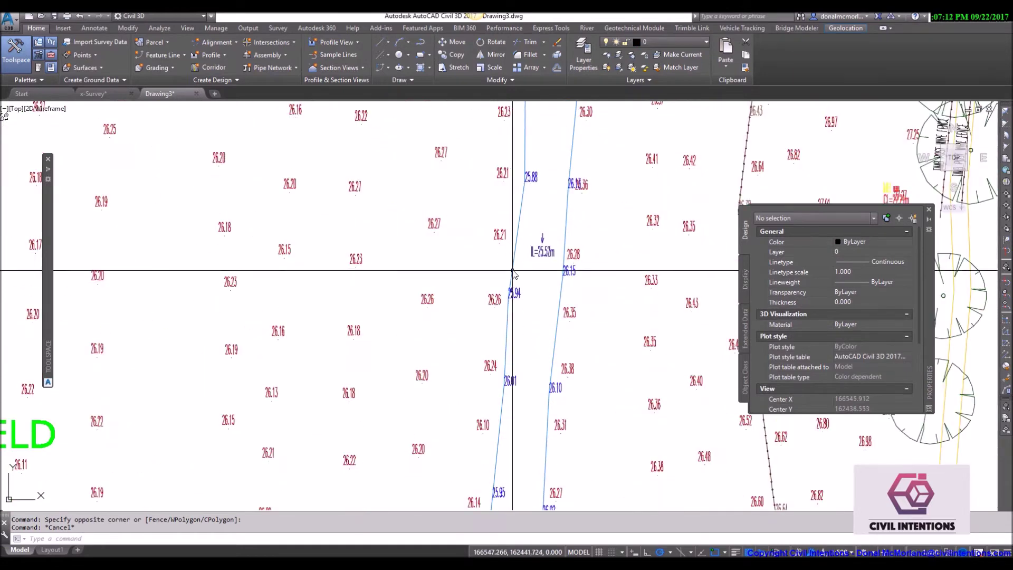
{"action": "left_click", "coordinate": [765, 217]}
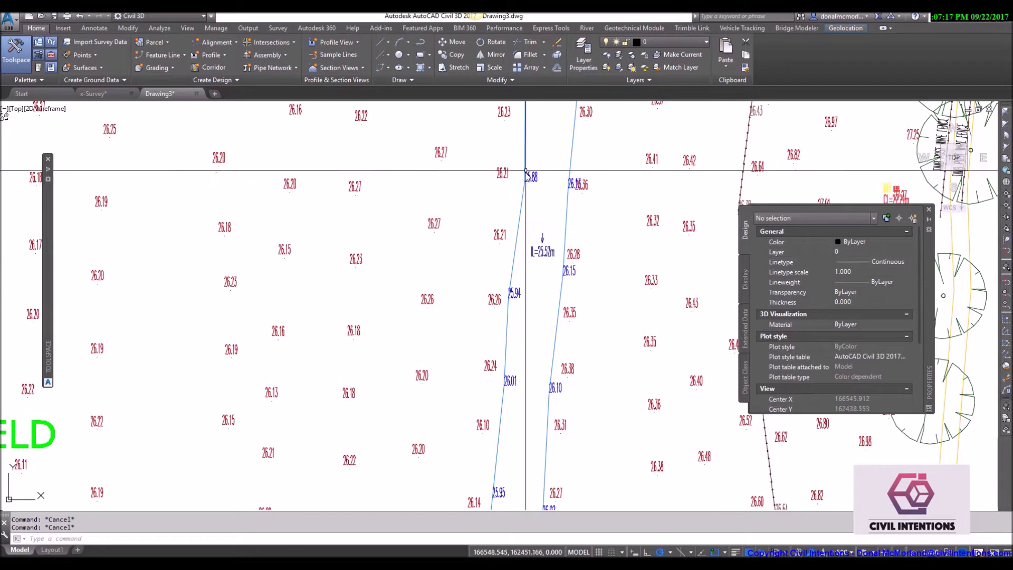
{"action": "middle_click_drag", "start_coordinate": [524, 172], "coordinate": [552, 333]}
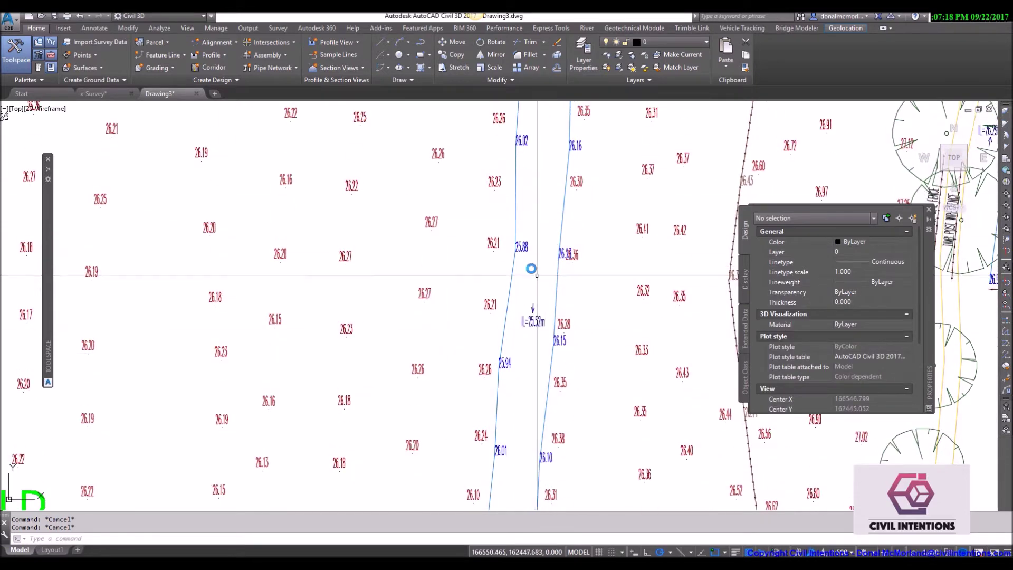
{"action": "scroll", "coordinate": [522, 267], "scroll_direction": "up", "scroll_amount": 4}
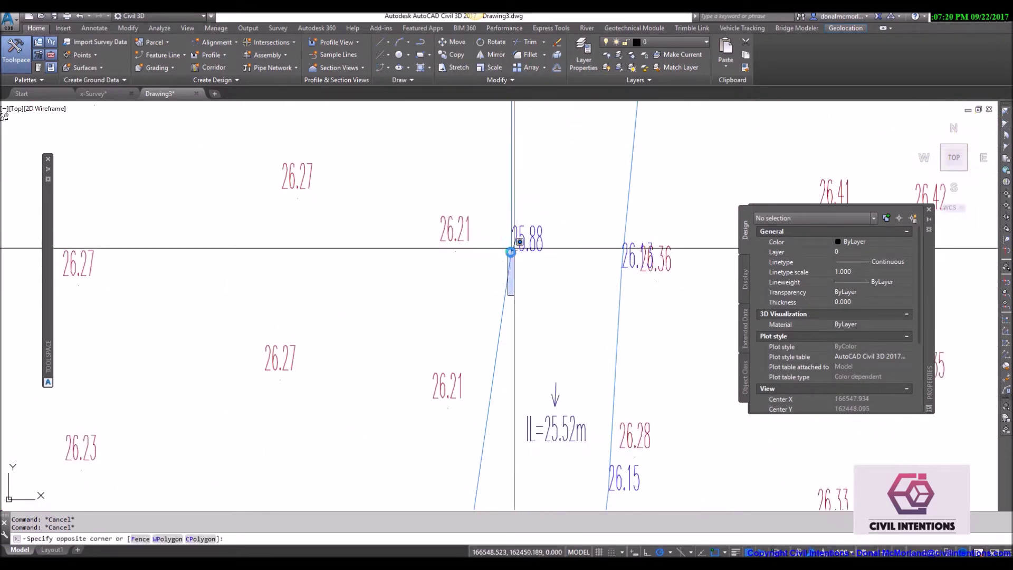
{"action": "left_click", "coordinate": [516, 253]}
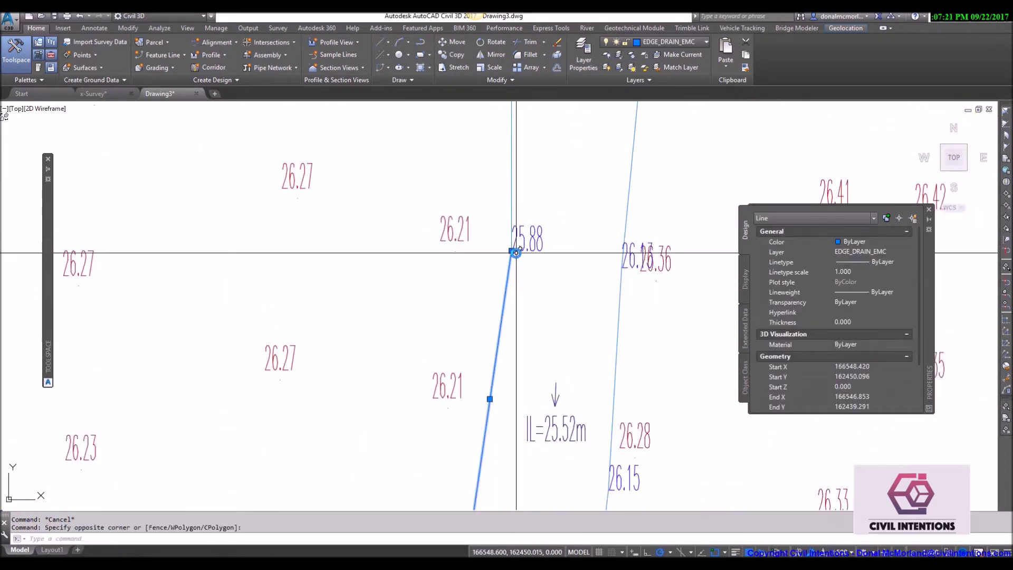
{"action": "scroll", "coordinate": [528, 274], "scroll_direction": "down", "scroll_amount": 2}
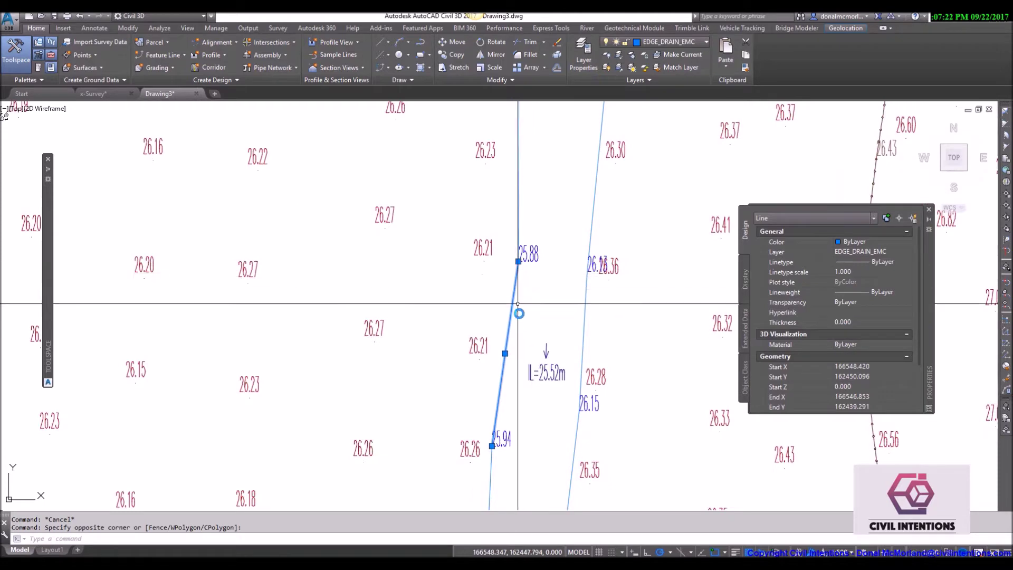
{"action": "key", "text": "Escape"}
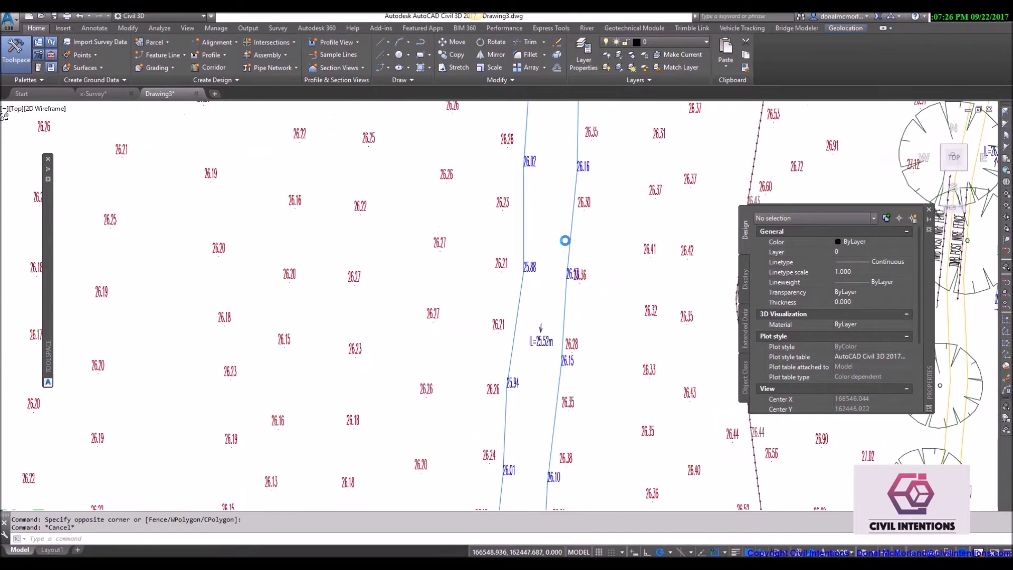
Step: Select a tree symbol on the field boundary in the southern part of the survey, examine its Z position, and clear the selection
{"action": "scroll", "coordinate": [564, 240], "scroll_direction": "down", "scroll_amount": 6}
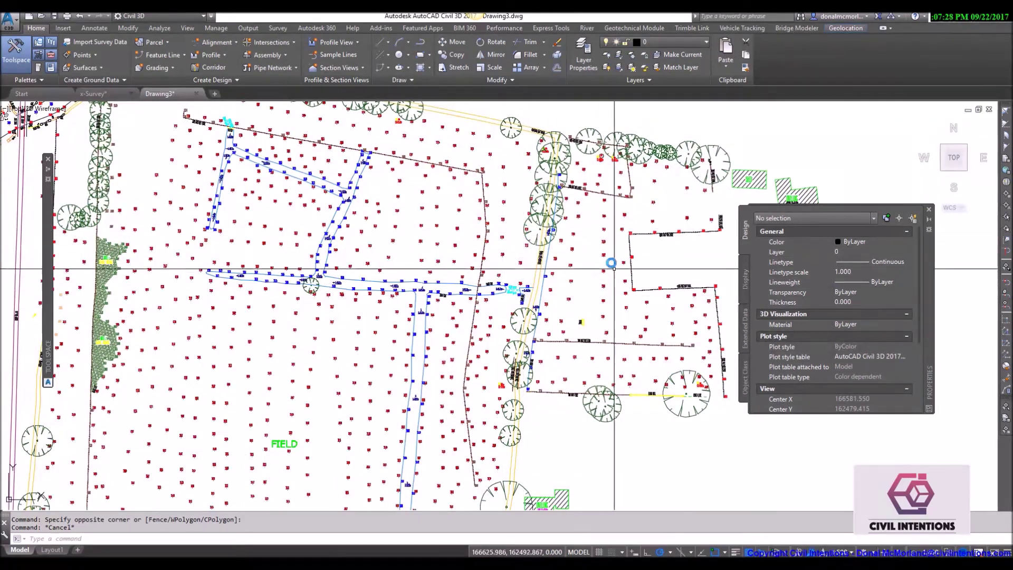
{"action": "middle_click_drag", "start_coordinate": [628, 338], "coordinate": [583, 136]}
{"action": "scroll", "coordinate": [585, 397], "scroll_direction": "down", "scroll_amount": 5}
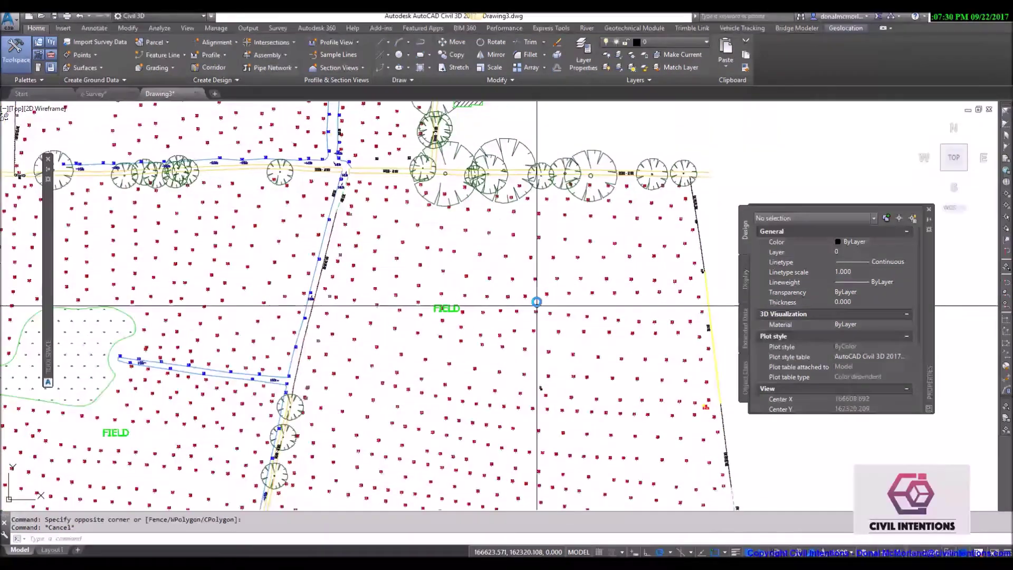
{"action": "scroll", "coordinate": [511, 403], "scroll_direction": "up", "scroll_amount": 2}
{"action": "scroll", "coordinate": [376, 324], "scroll_direction": "up", "scroll_amount": 5}
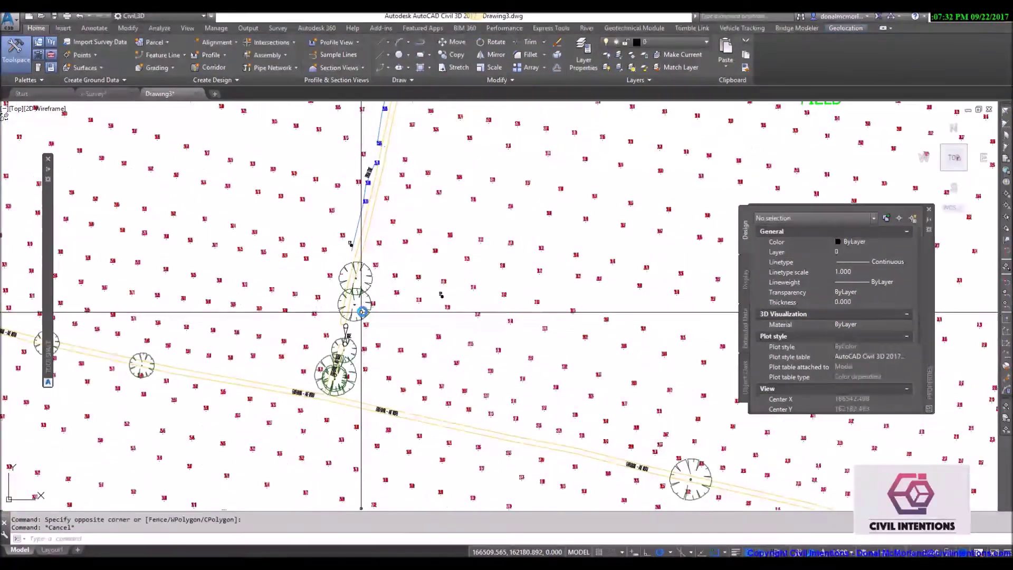
{"action": "left_click", "coordinate": [368, 308]}
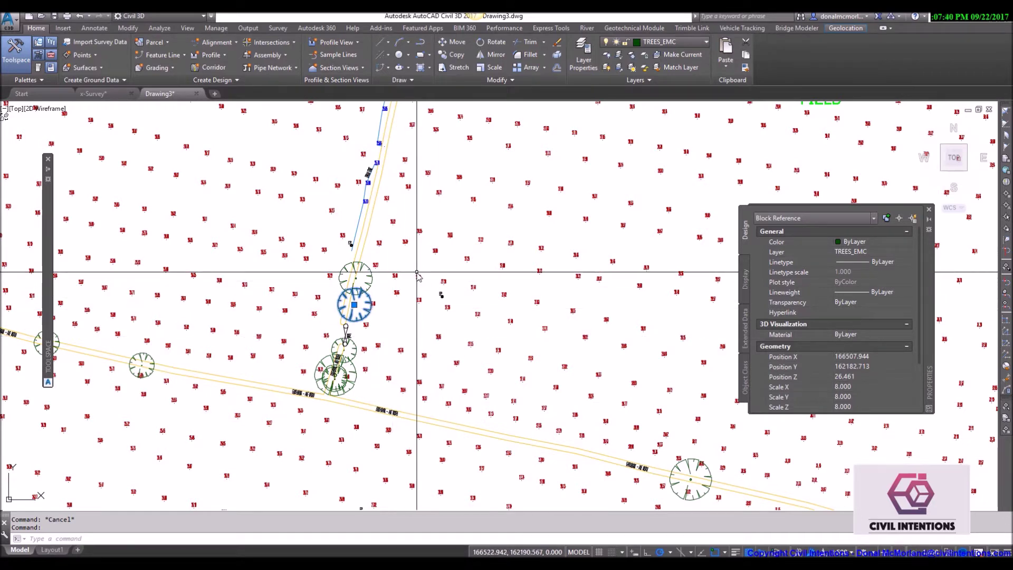
{"action": "scroll", "coordinate": [414, 275], "scroll_direction": "down", "scroll_amount": 2}
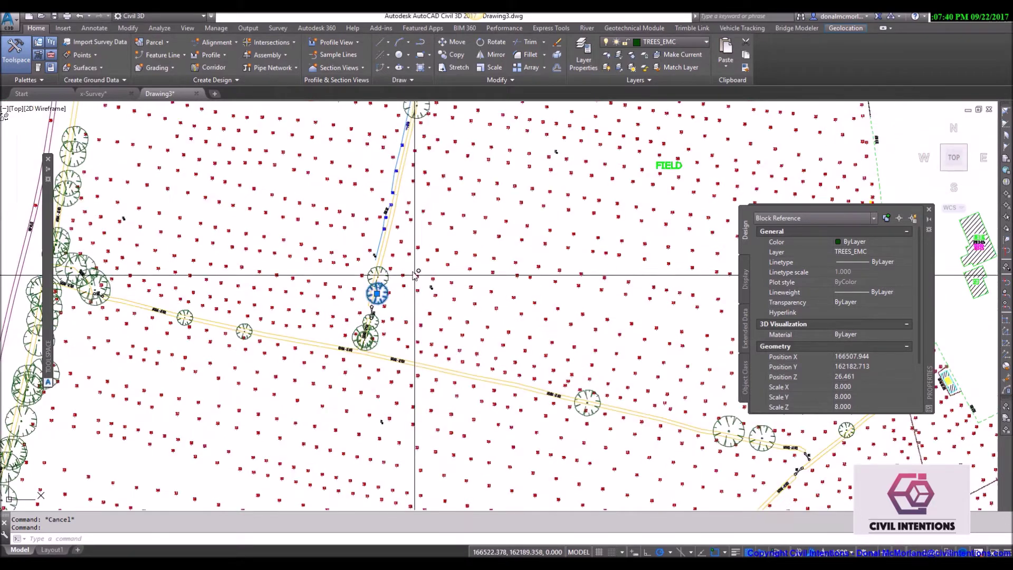
{"action": "key", "text": "Escape"}
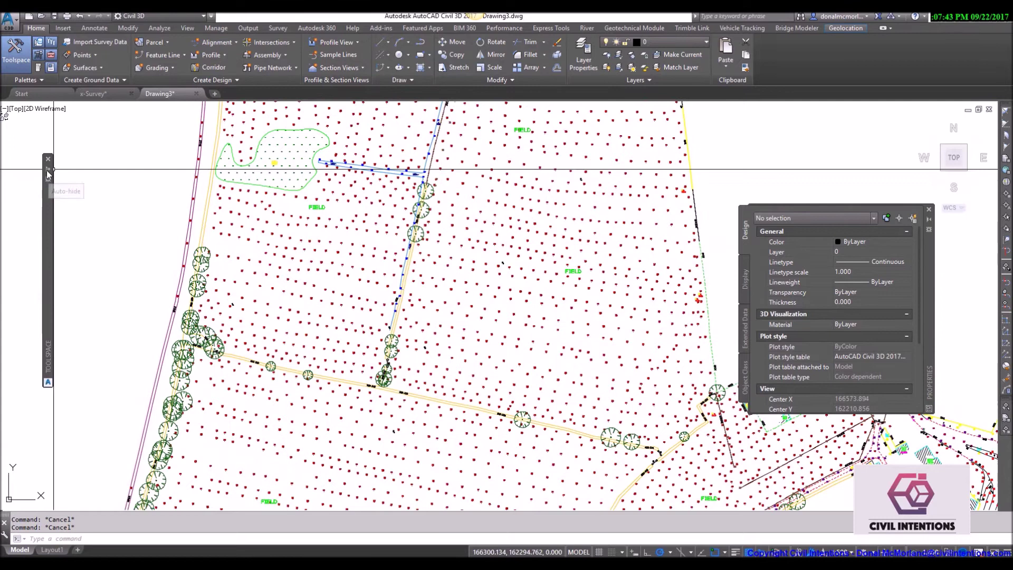
Step: Create a TIN surface named EXISTING TOPO on layer C-SURFACES with the Triangulation style
{"action": "mouse_move", "coordinate": [45, 209]}
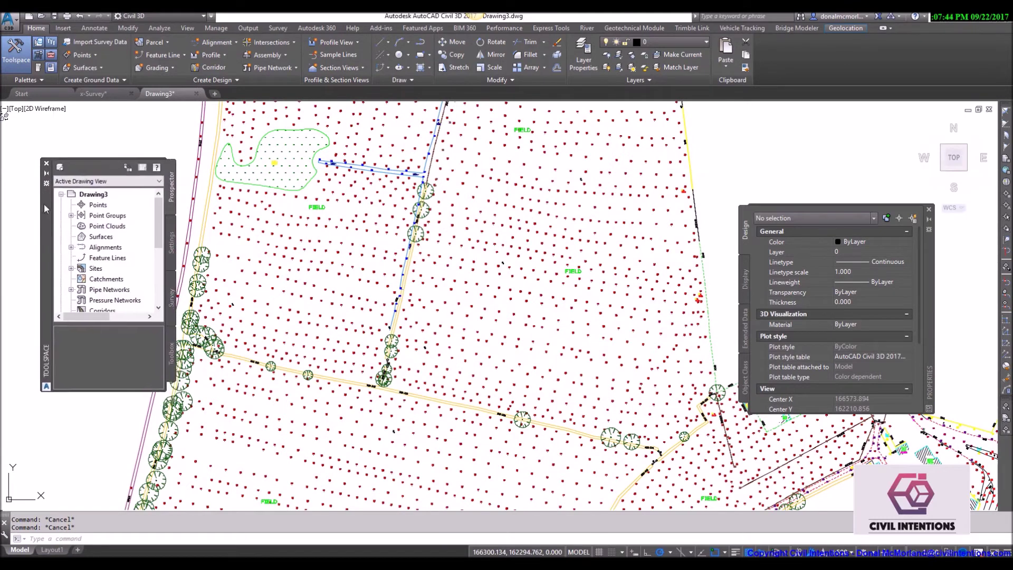
{"action": "left_click", "coordinate": [17, 62]}
{"action": "left_click", "coordinate": [170, 198]}
{"action": "right_click", "coordinate": [105, 240]}
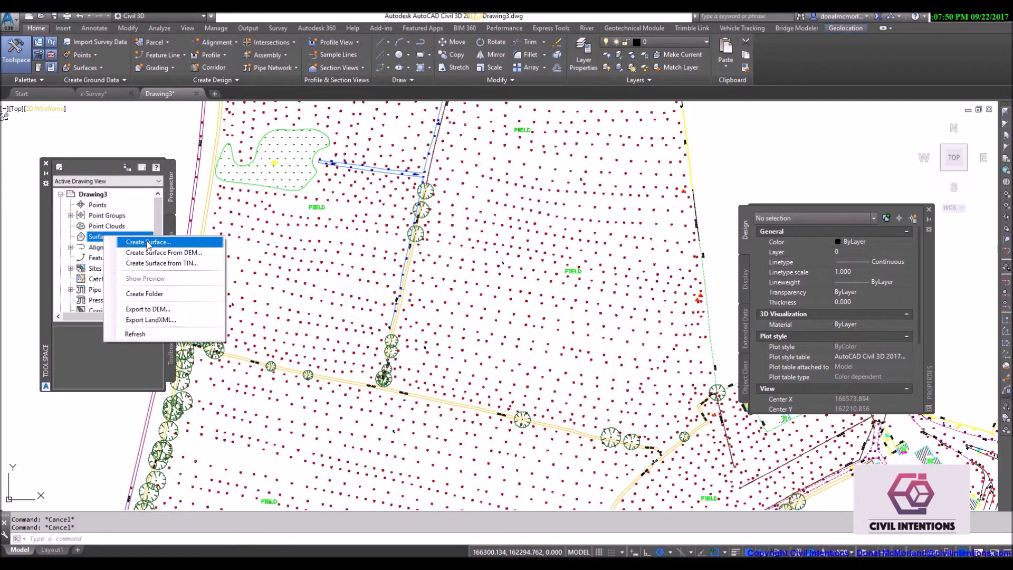
{"action": "left_click", "coordinate": [148, 242]}
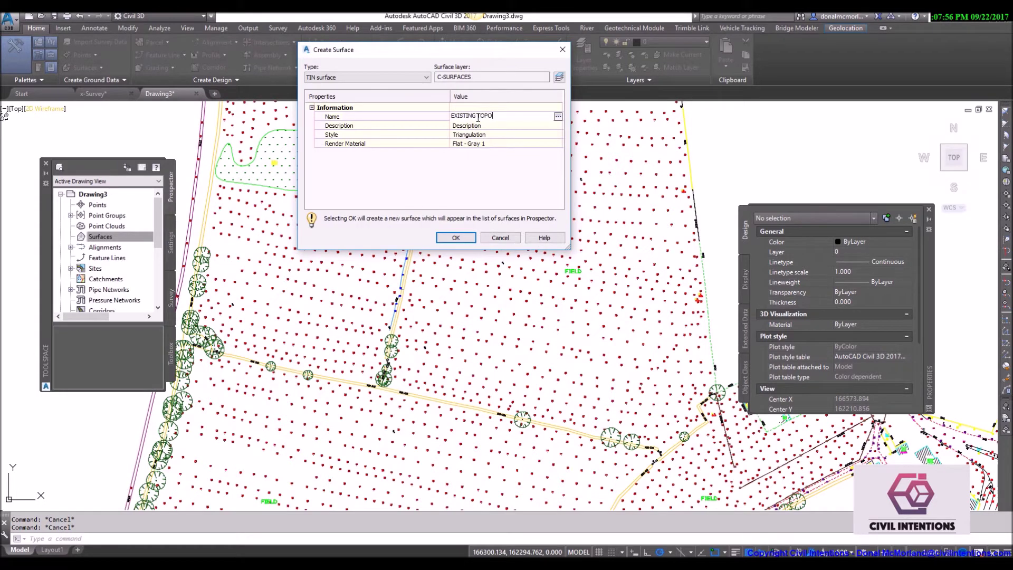
{"action": "left_click", "coordinate": [456, 238]}
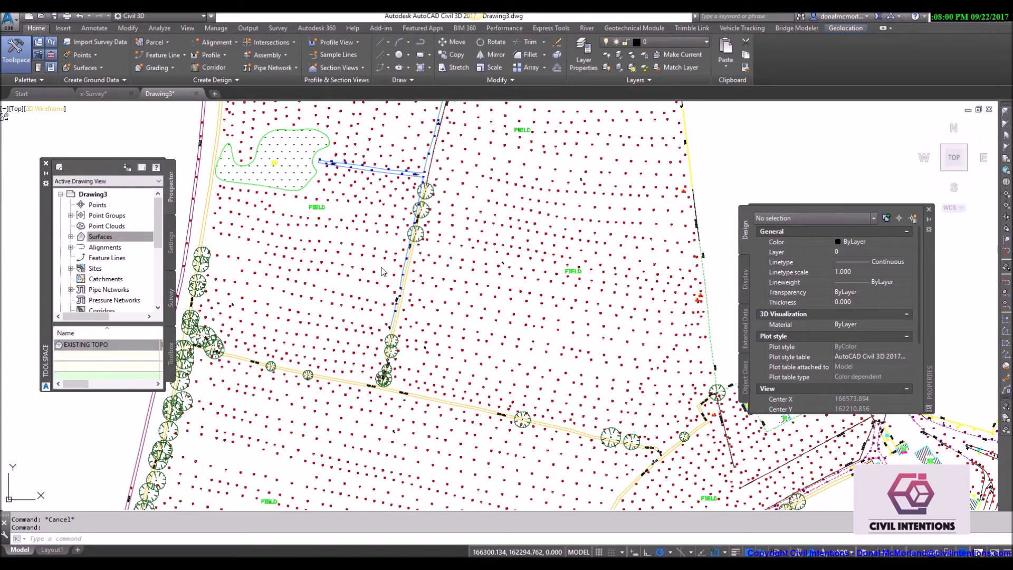
Step: Expand the EXISTING TOPO surface down to its Definition data types
{"action": "left_click", "coordinate": [70, 237]}
{"action": "left_click", "coordinate": [100, 248]}
{"action": "left_click", "coordinate": [80, 247]}
{"action": "left_click", "coordinate": [90, 279]}
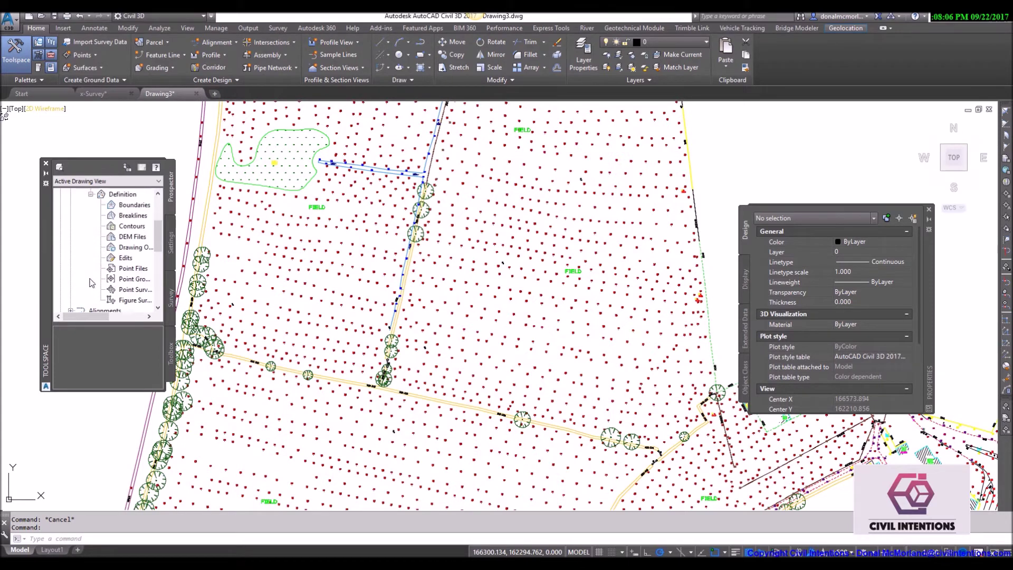
Step: Add drawing objects of type Points to the EXISTING TOPO surface definition by window-selecting the entire survey
{"action": "right_click", "coordinate": [134, 248]}
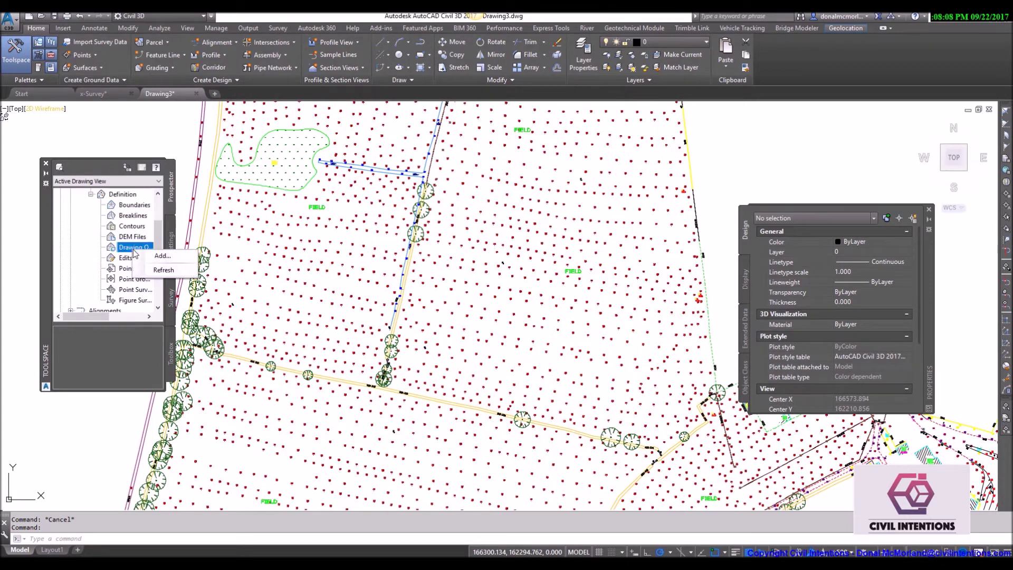
{"action": "left_click", "coordinate": [160, 257]}
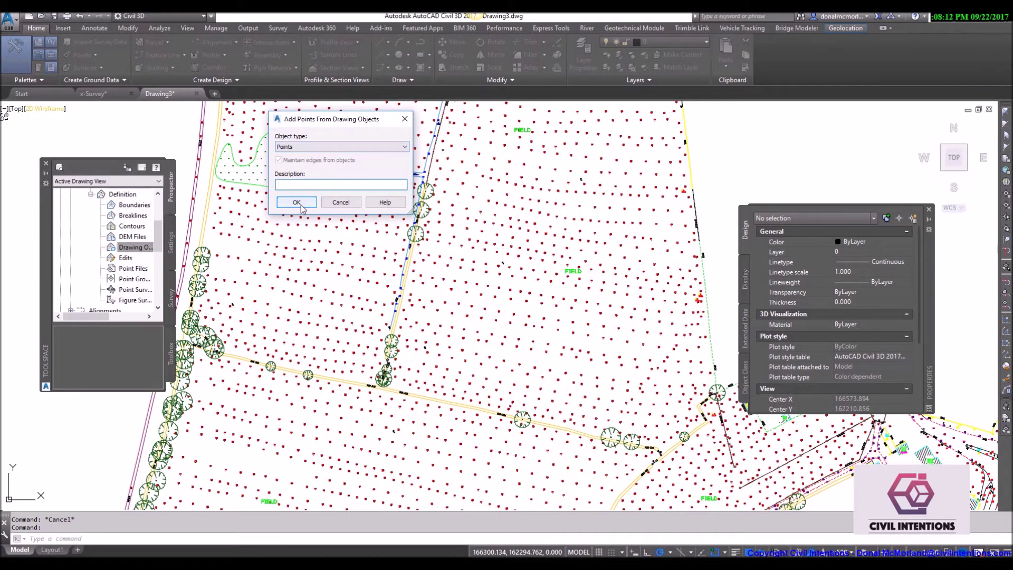
{"action": "left_click", "coordinate": [296, 202]}
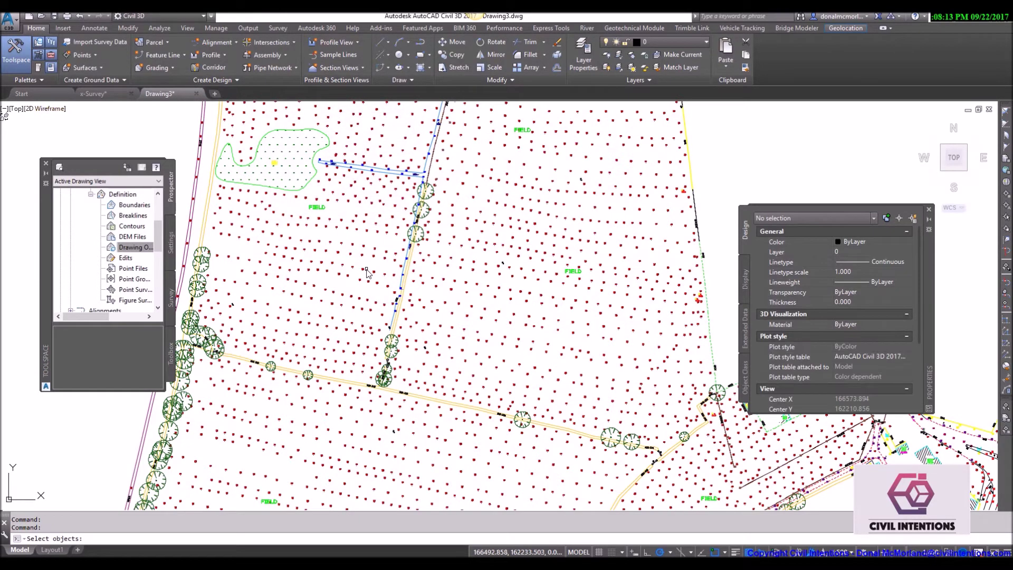
{"action": "scroll", "coordinate": [340, 224], "scroll_direction": "down", "scroll_amount": 5}
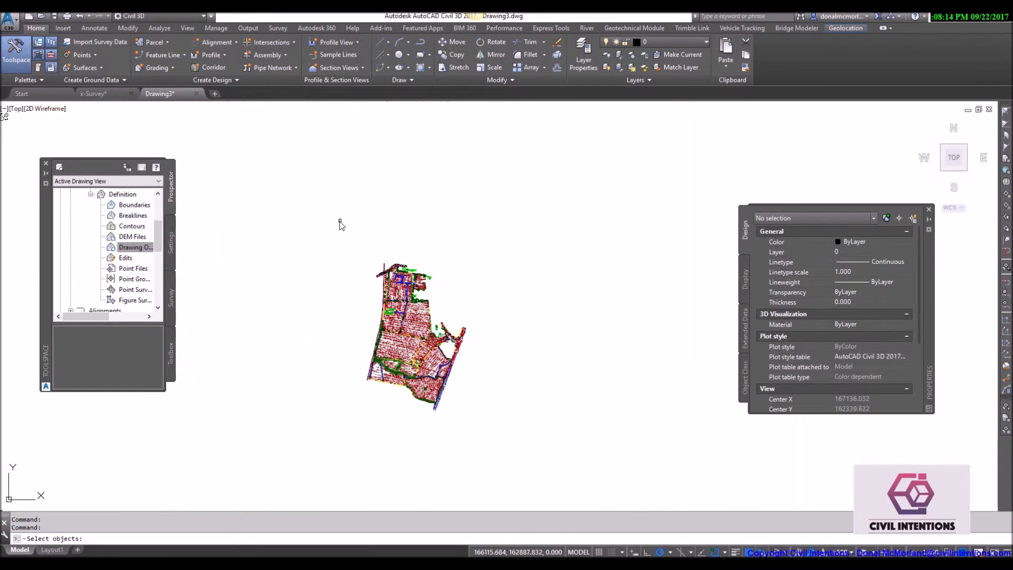
{"action": "left_click", "coordinate": [341, 224]}
{"action": "left_click", "coordinate": [488, 429]}
{"action": "key", "text": "Return"}
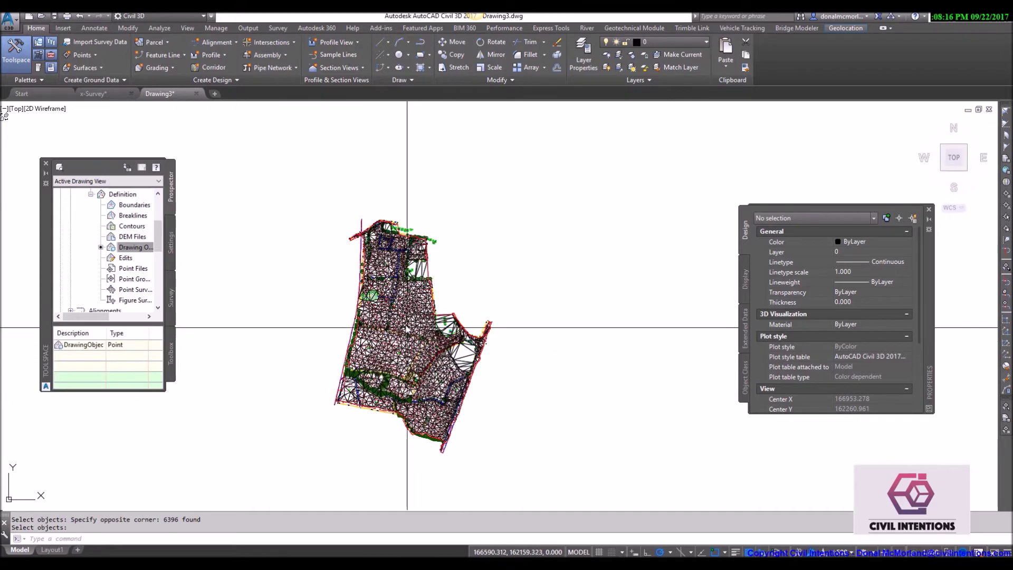
{"action": "scroll", "coordinate": [369, 288], "scroll_direction": "up", "scroll_amount": 5}
{"action": "key", "text": "Escape"}
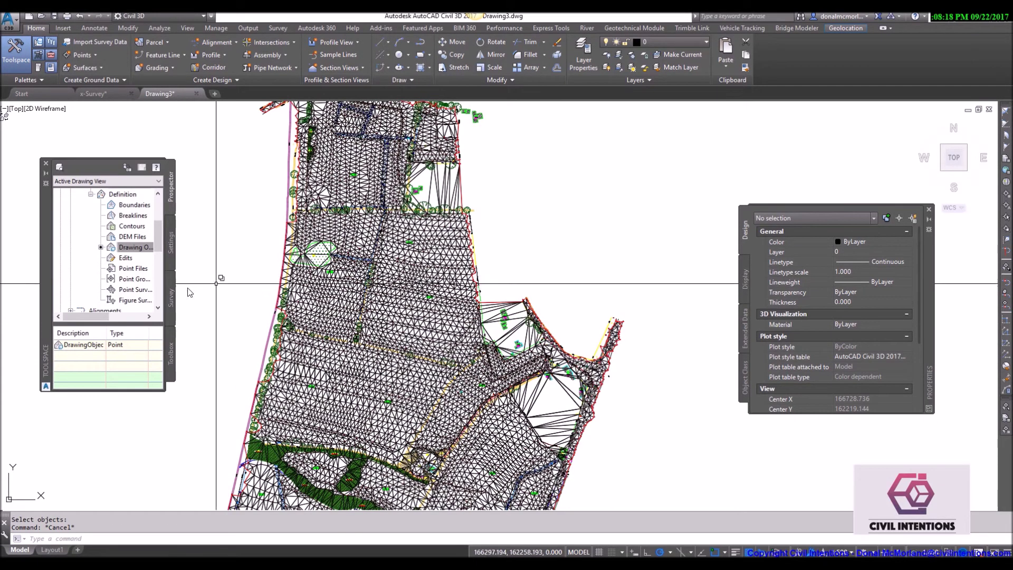
Step: Review the other object types that can be added to the surface from drawing objects, and cancel without adding any
{"action": "right_click", "coordinate": [143, 253]}
{"action": "left_click", "coordinate": [172, 255]}
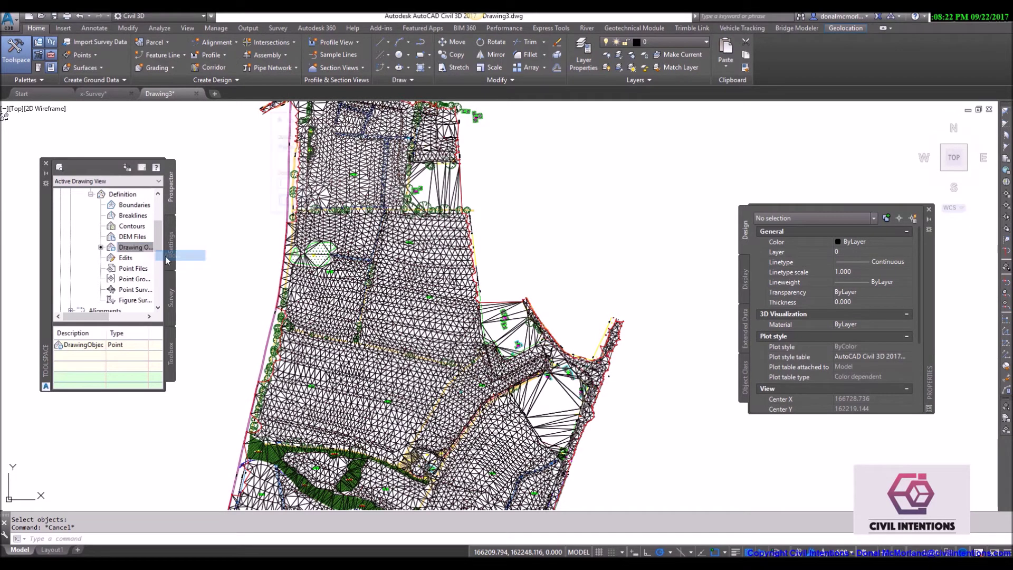
{"action": "left_click", "coordinate": [331, 147]}
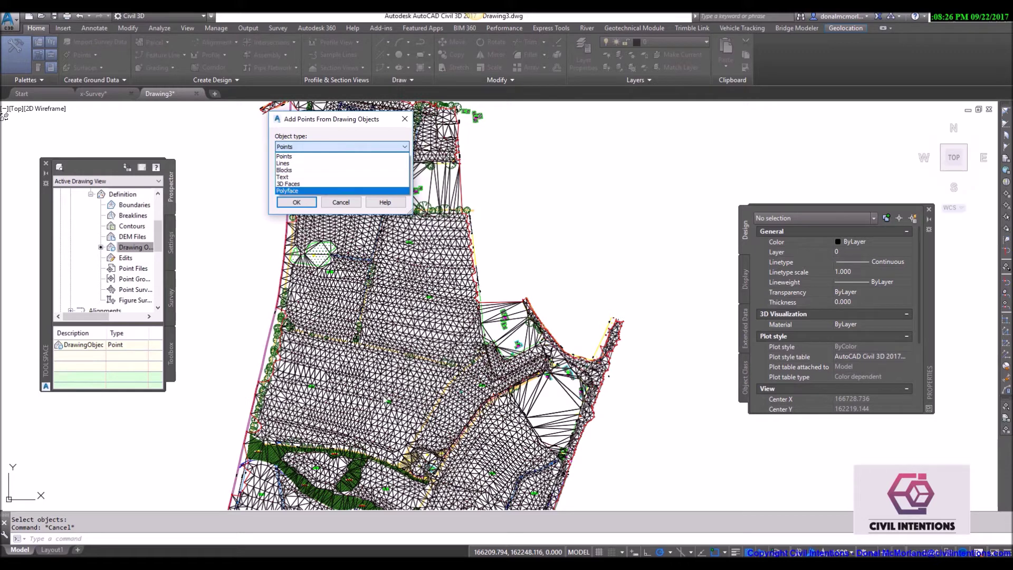
{"action": "key", "text": "Escape"}
{"action": "key", "text": "Escape"}
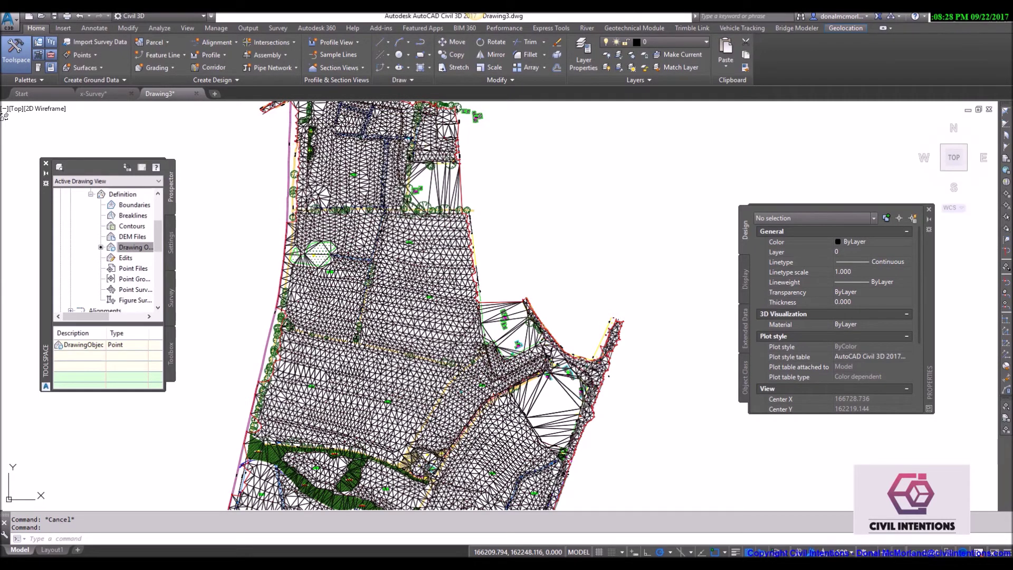
{"action": "key", "text": "Escape"}
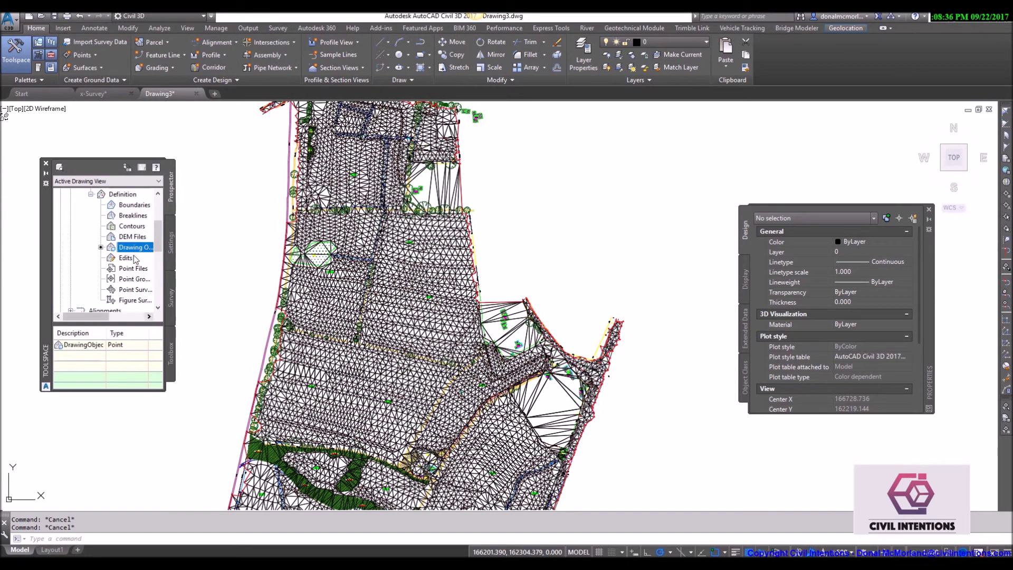
Step: Let the object properties collapse out of the way and split model space into two vertical viewports
{"action": "middle_click_drag", "start_coordinate": [759, 206], "coordinate": [729, 265]}
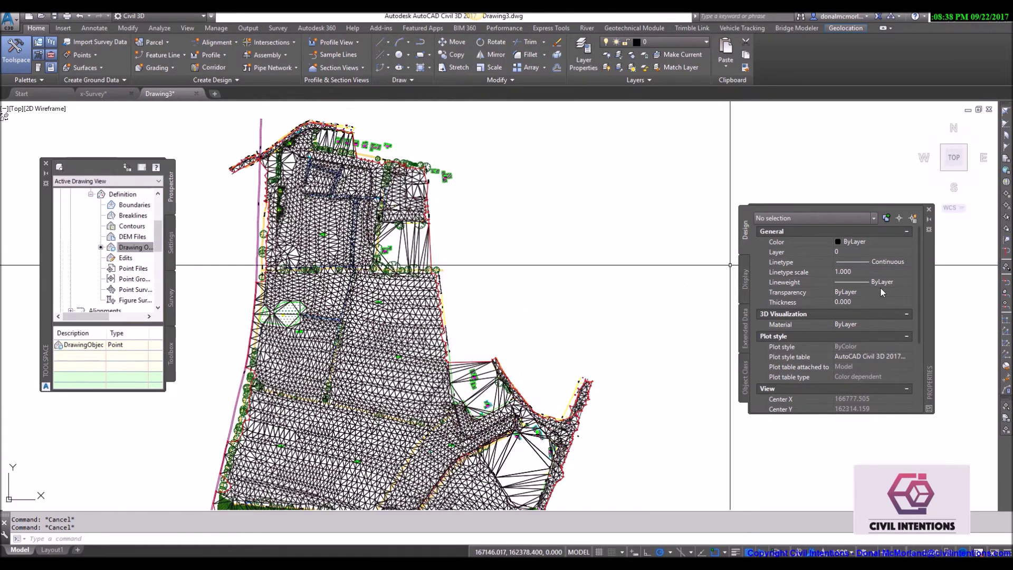
{"action": "left_click", "coordinate": [929, 219]}
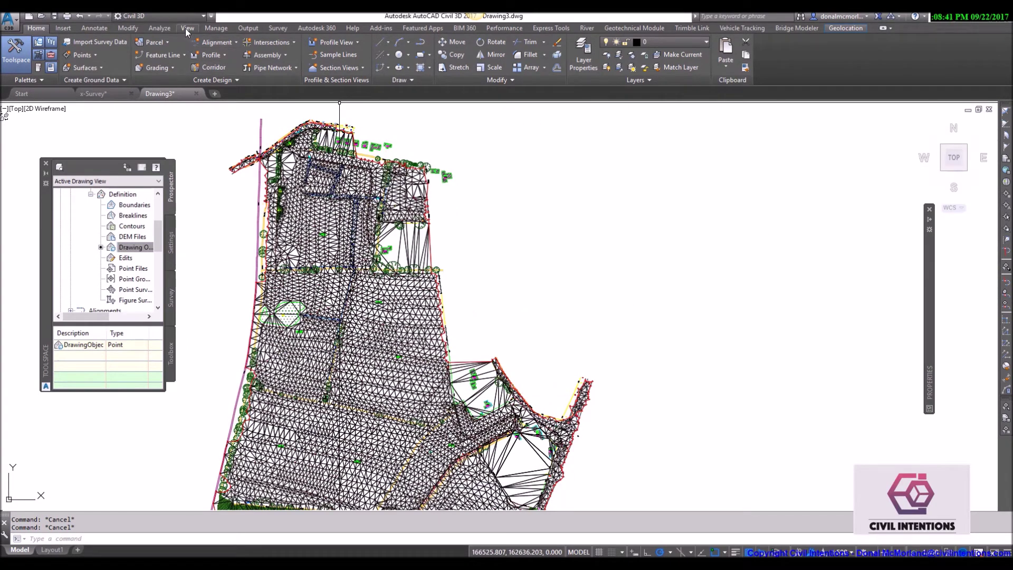
{"action": "left_click", "coordinate": [186, 28]}
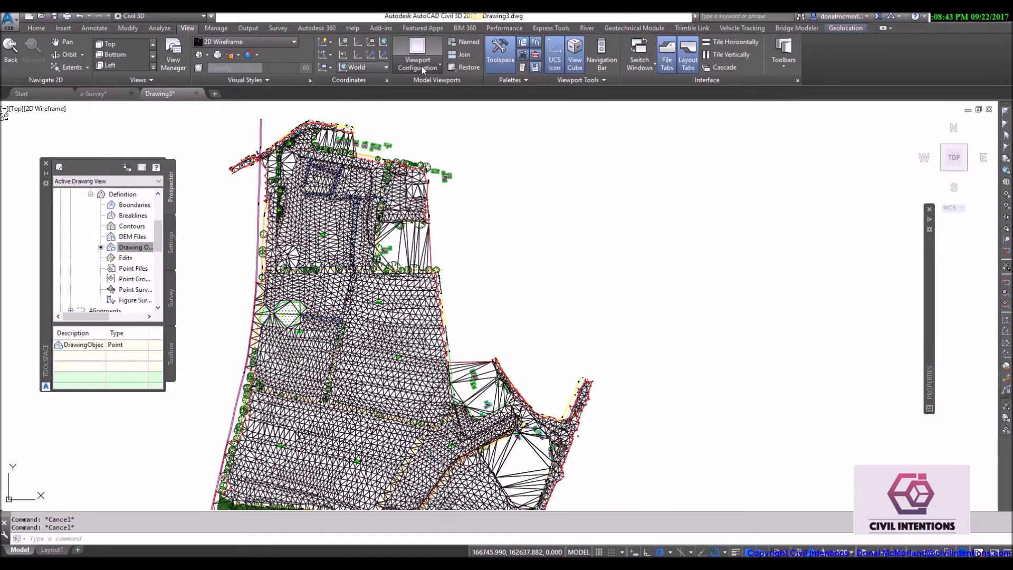
{"action": "left_click", "coordinate": [421, 65]}
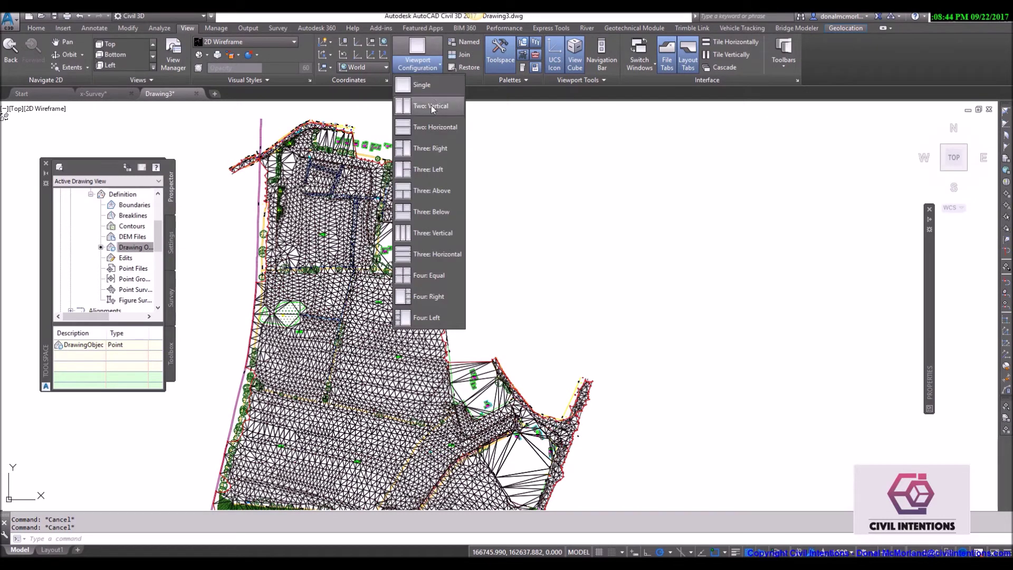
{"action": "left_click", "coordinate": [432, 107]}
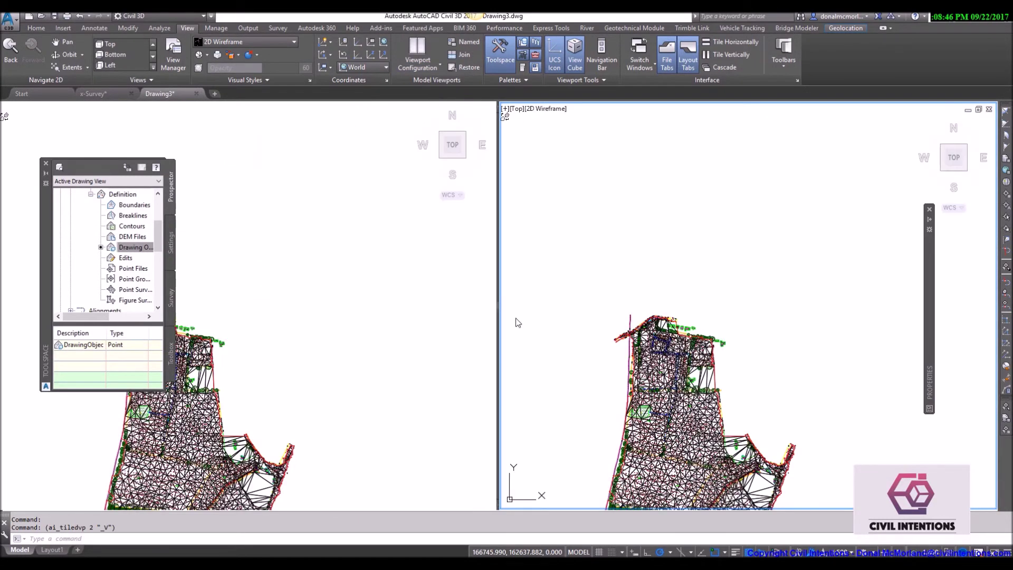
Step: Show the surface from the SE Isometric view in the active viewport, with the whole model enlarged to fit
{"action": "middle_click_drag", "start_coordinate": [676, 380], "coordinate": [679, 229]}
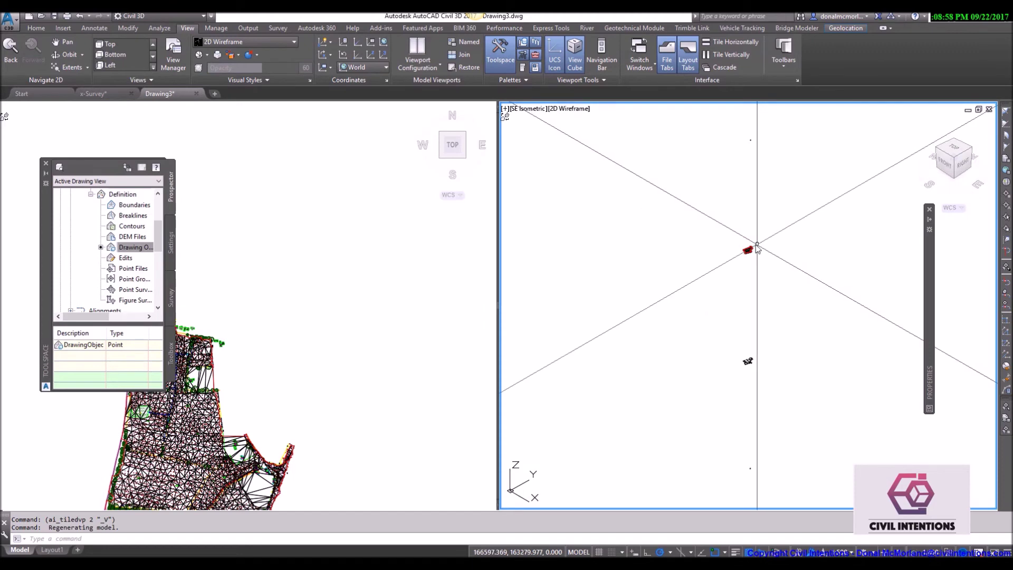
{"action": "scroll", "coordinate": [758, 248], "scroll_direction": "up", "scroll_amount": 10}
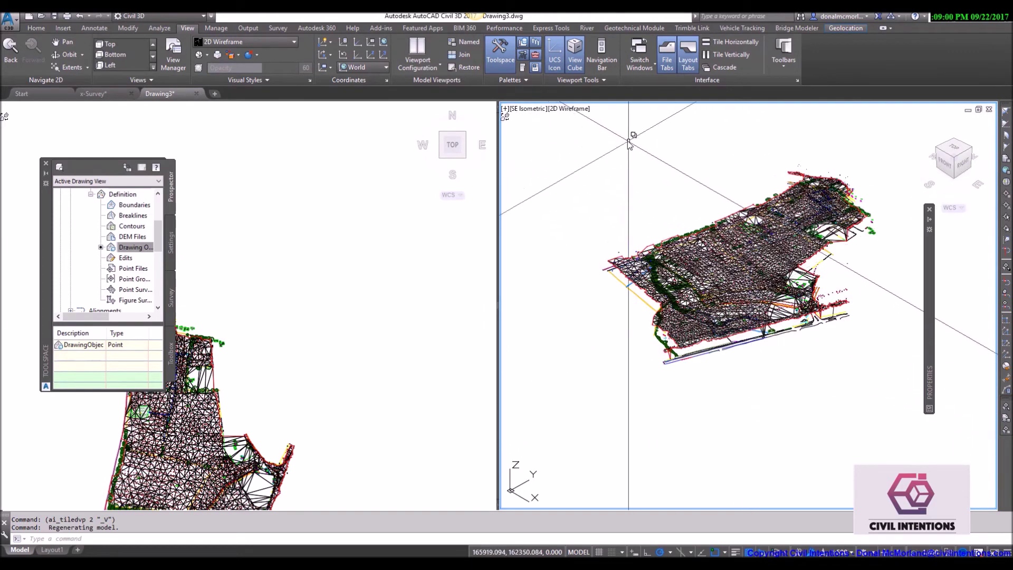
Step: Preview the isometric viewport in the Shaded and Conceptual visual styles, and settle on Shades of Gray
{"action": "left_click", "coordinate": [561, 111]}
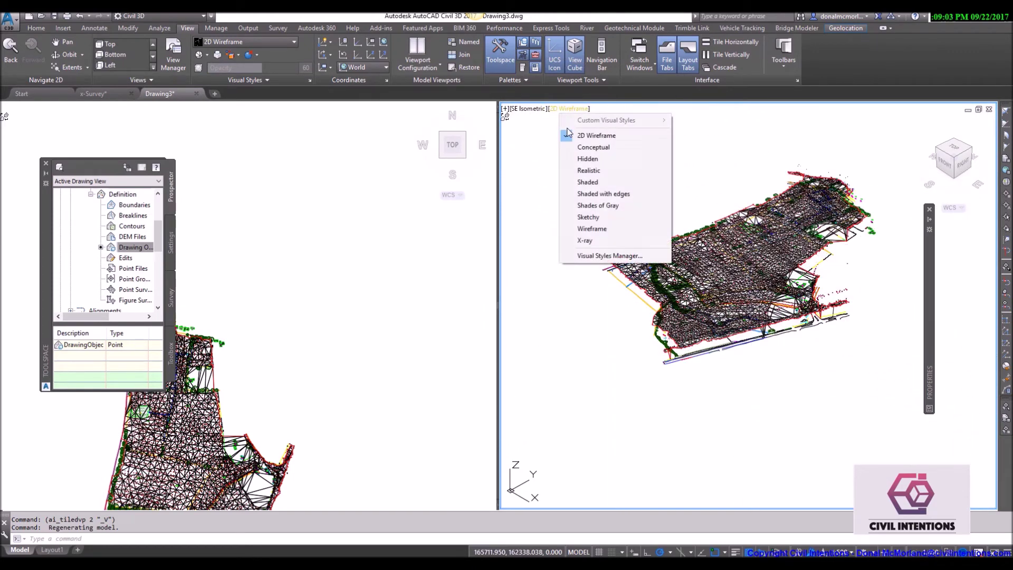
{"action": "left_click", "coordinate": [588, 184]}
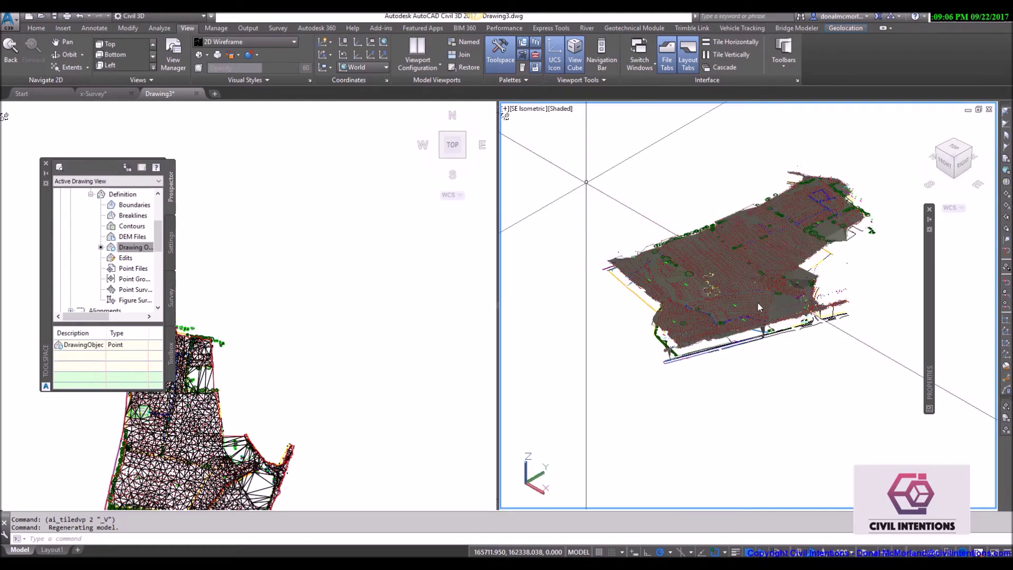
{"action": "left_click", "coordinate": [556, 109]}
{"action": "left_click", "coordinate": [579, 149]}
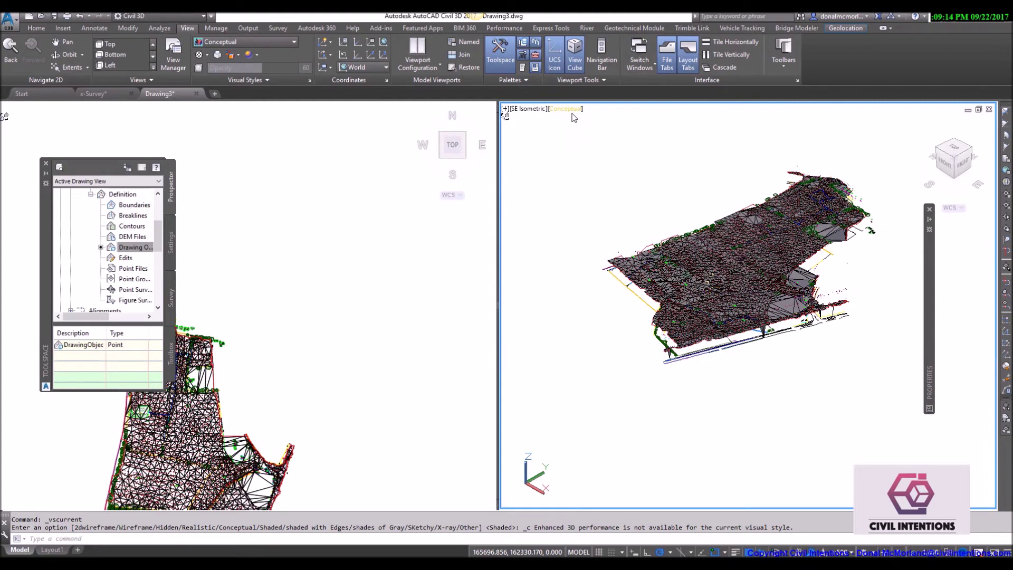
{"action": "left_click", "coordinate": [565, 109]}
{"action": "left_click", "coordinate": [615, 206]}
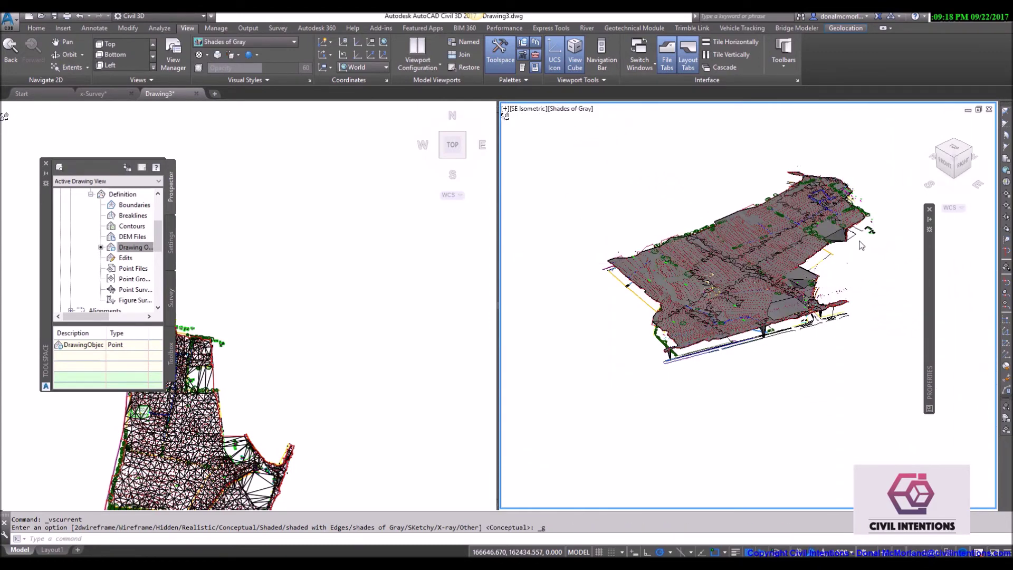
Step: Orbit the shaded surface towards the front and examine the terrain relief along the narrow ditch-like strip up close
{"action": "scroll", "coordinate": [820, 243], "scroll_direction": "up", "scroll_amount": 2}
{"action": "scroll", "coordinate": [798, 245], "scroll_direction": "up", "scroll_amount": 2}
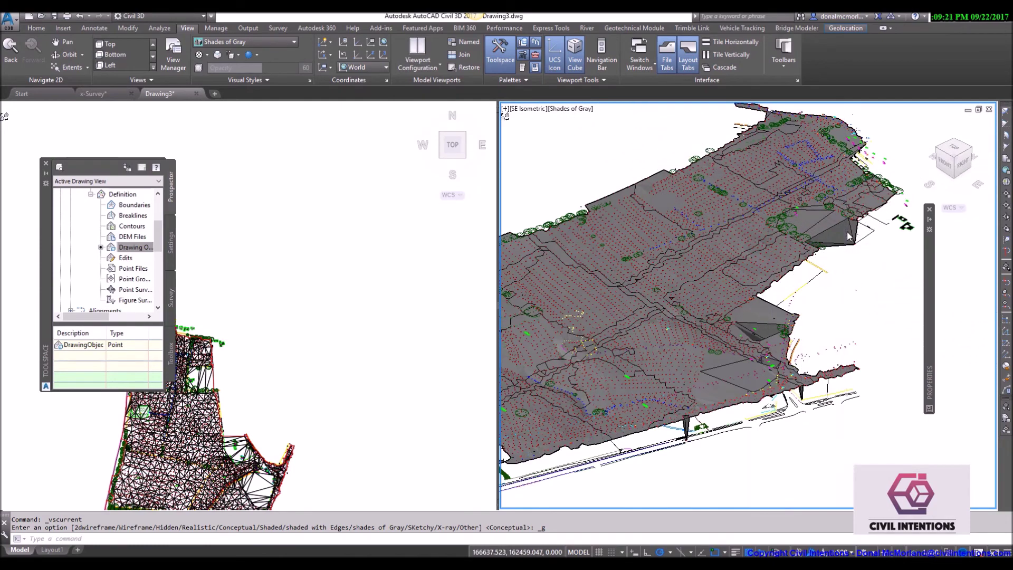
{"action": "scroll", "coordinate": [849, 236], "scroll_direction": "up", "scroll_amount": 3}
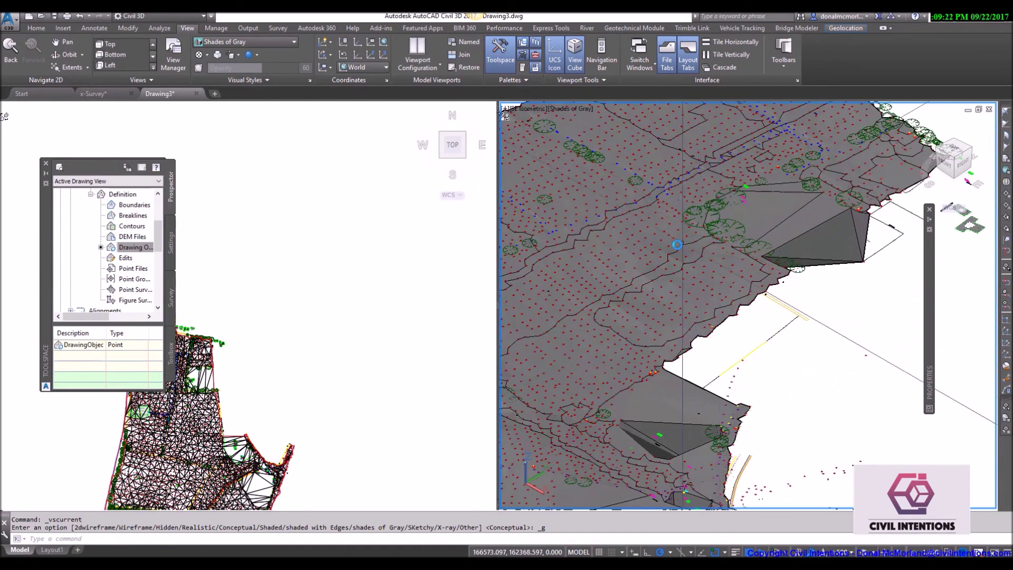
{"action": "middle_click_drag", "start_coordinate": [684, 247], "coordinate": [768, 216], "text": "shift"}
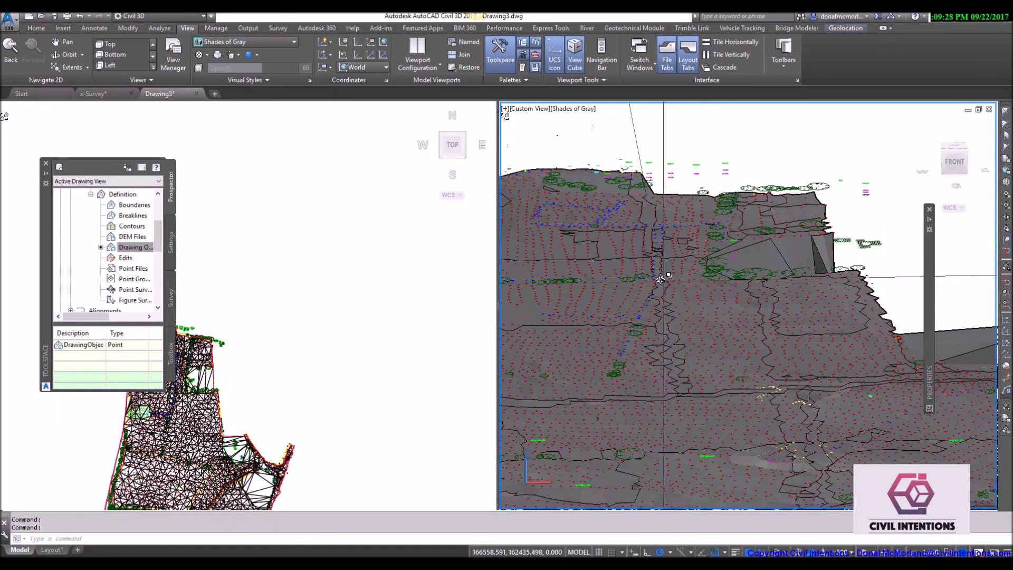
{"action": "scroll", "coordinate": [656, 235], "scroll_direction": "up", "scroll_amount": 5}
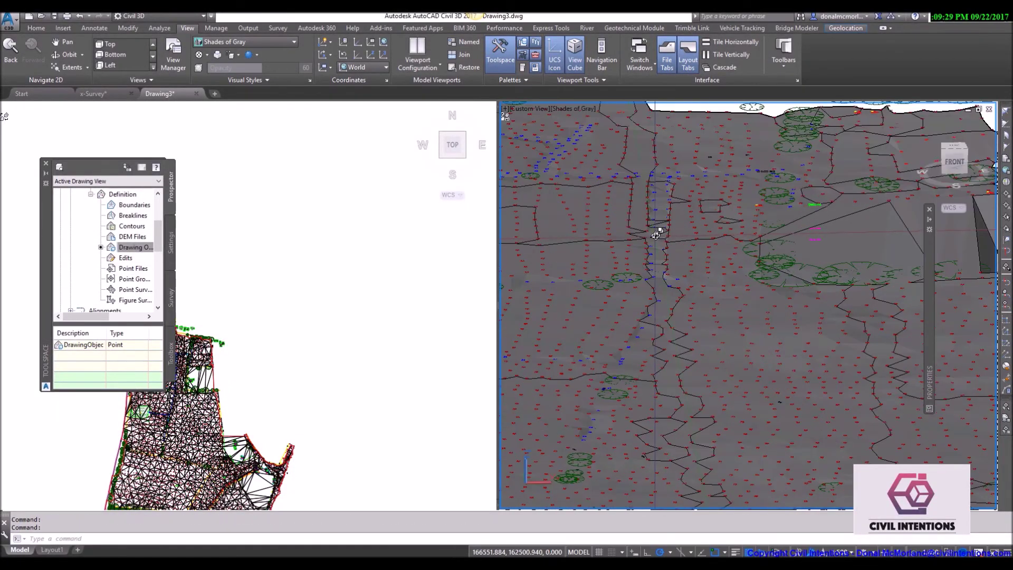
{"action": "scroll", "coordinate": [656, 235], "scroll_direction": "up", "scroll_amount": 4}
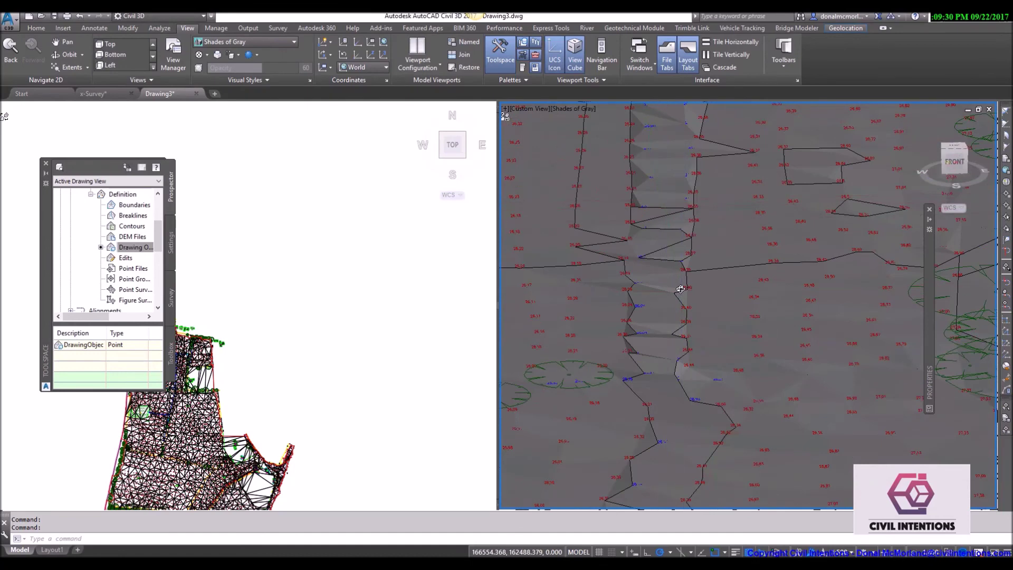
{"action": "scroll", "coordinate": [680, 289], "scroll_direction": "down", "scroll_amount": 2}
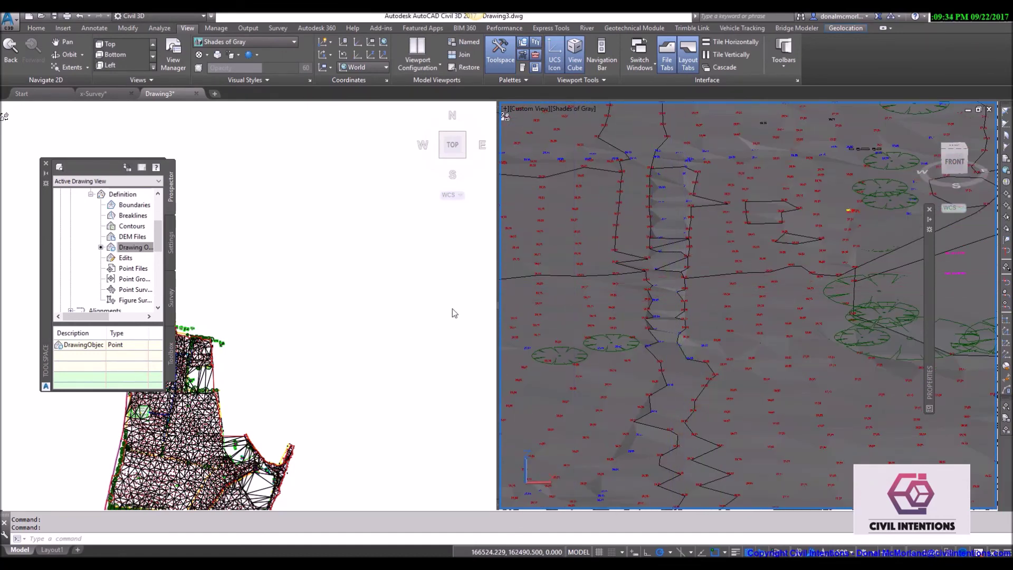
Step: Return to the general Civil 3D design tools and let the Toolspace collapse to clear the plan viewport
{"action": "left_click", "coordinate": [37, 28]}
{"action": "left_click", "coordinate": [45, 173]}
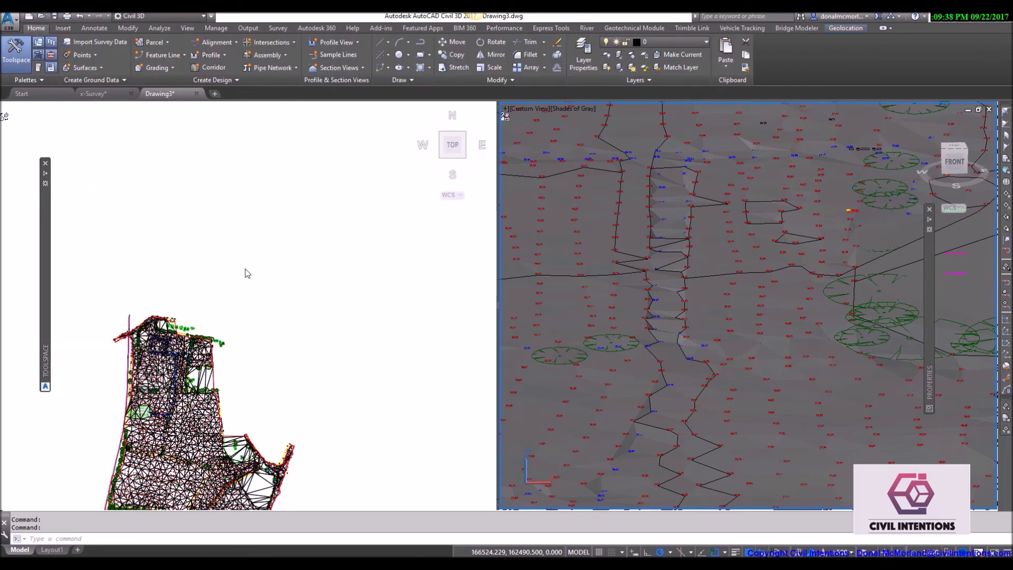